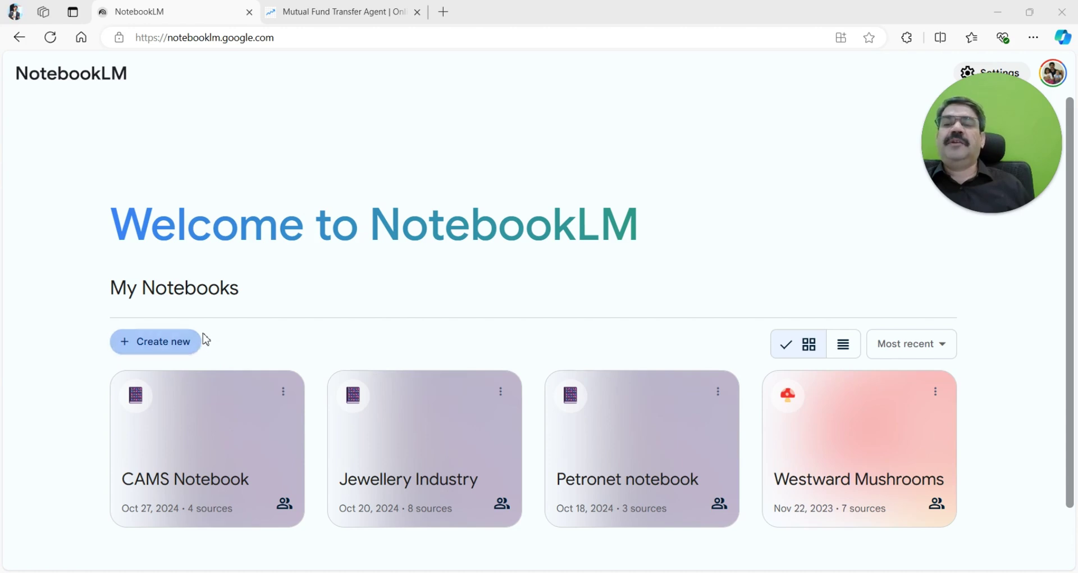
Open CAMS Notebook and upload the Quarterly Results Q2 PDF as a new source.
{"action": "left_click", "coordinate": [249, 390]}
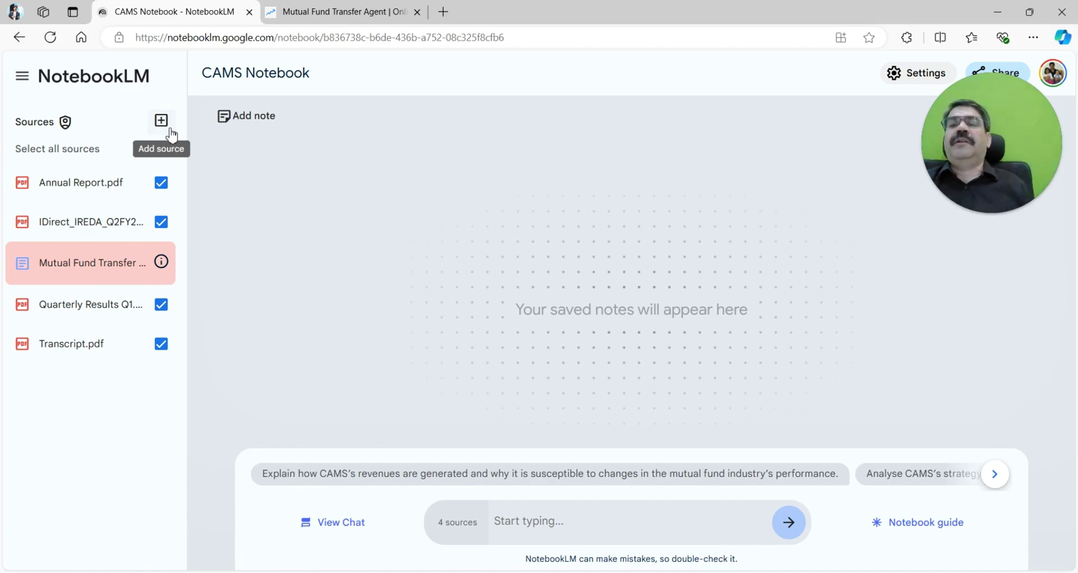
{"action": "left_click", "coordinate": [162, 121]}
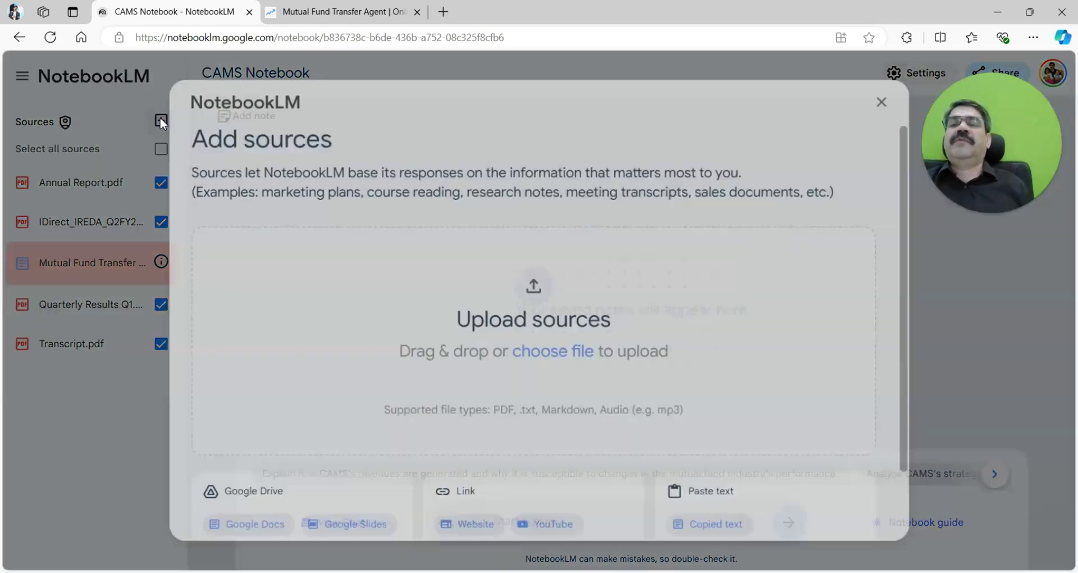
{"action": "left_click", "coordinate": [549, 354]}
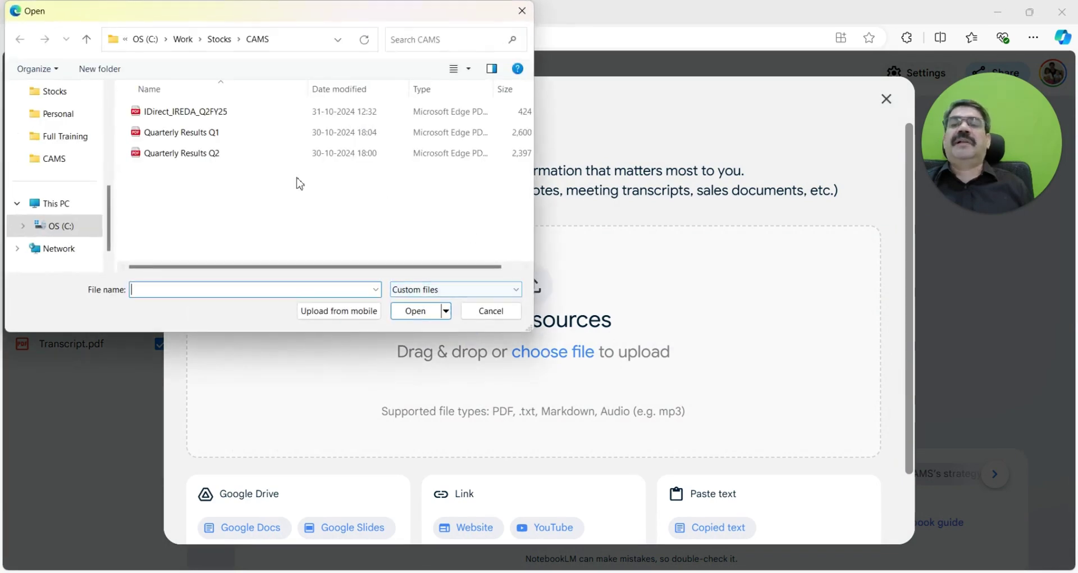
{"action": "left_click", "coordinate": [197, 160]}
{"action": "double_click", "coordinate": [198, 160]}
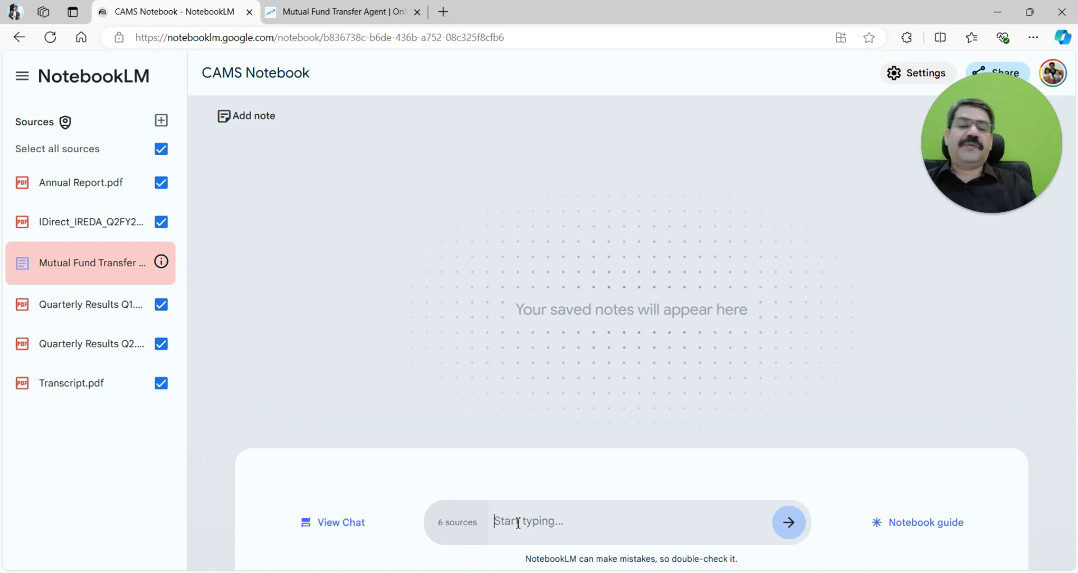
Ask the notebook "What is the business for CAMS".
{"action": "type", "text": "What is t"}
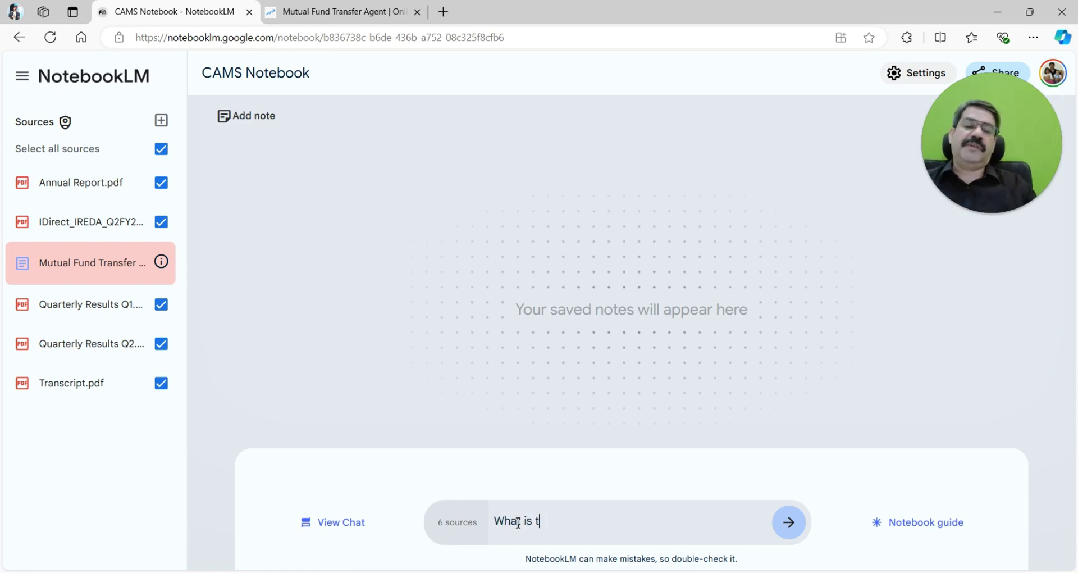
{"action": "type", "text": "he business f"}
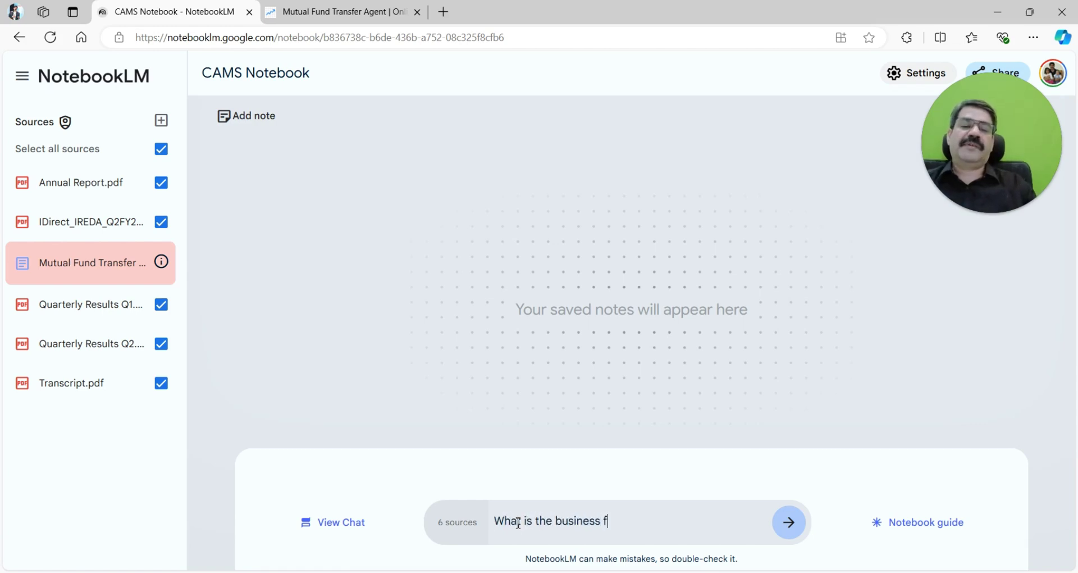
{"action": "type", "text": "or CAMS"}
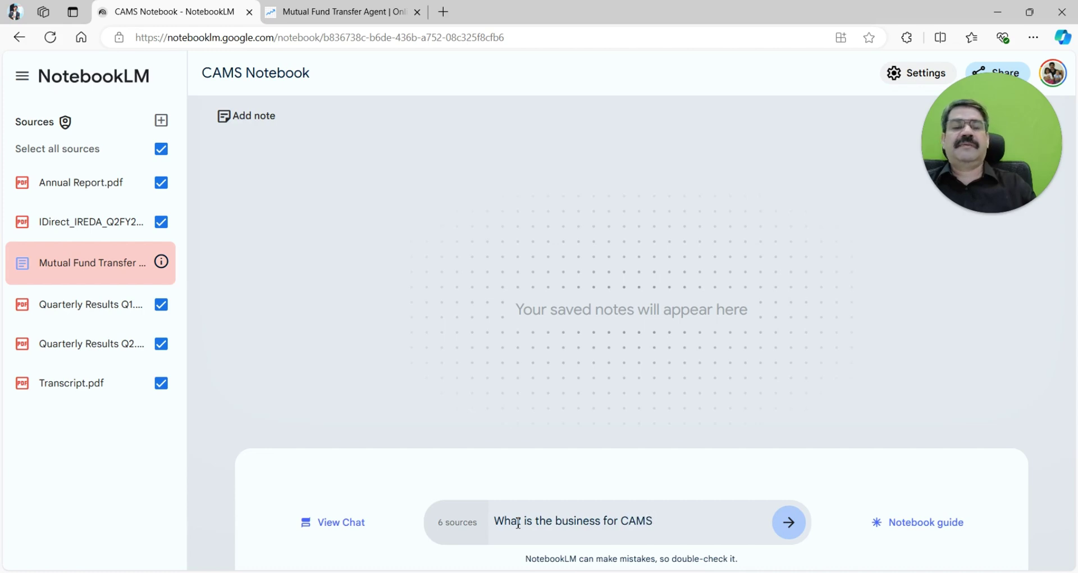
{"action": "key", "text": "Return"}
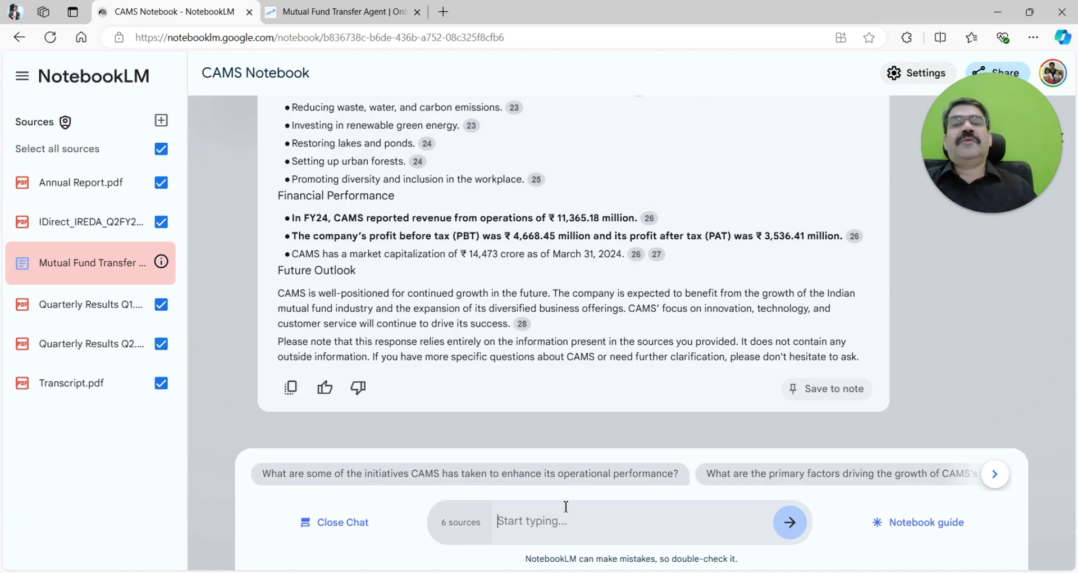
Read the CAMS Business Overview in the answer, highlighting the mutual fund space and "10 out of 15 of" the largest mutual funds.
{"action": "scroll", "coordinate": [606, 308], "scroll_direction": "up", "scroll_amount": 5}
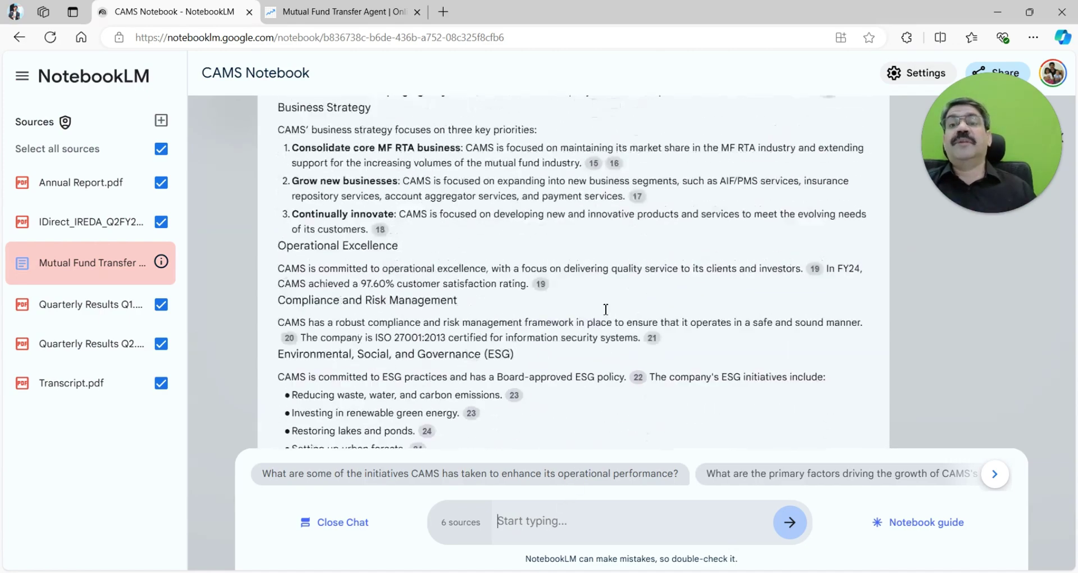
{"action": "scroll", "coordinate": [606, 309], "scroll_direction": "up", "scroll_amount": 15}
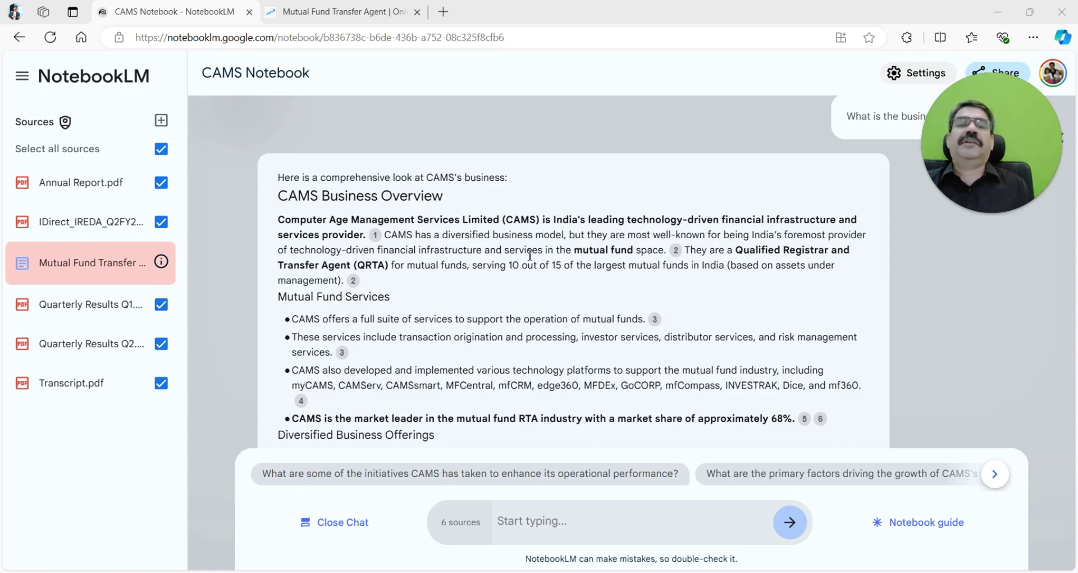
{"action": "left_click_drag", "start_coordinate": [573, 249], "coordinate": [647, 254]}
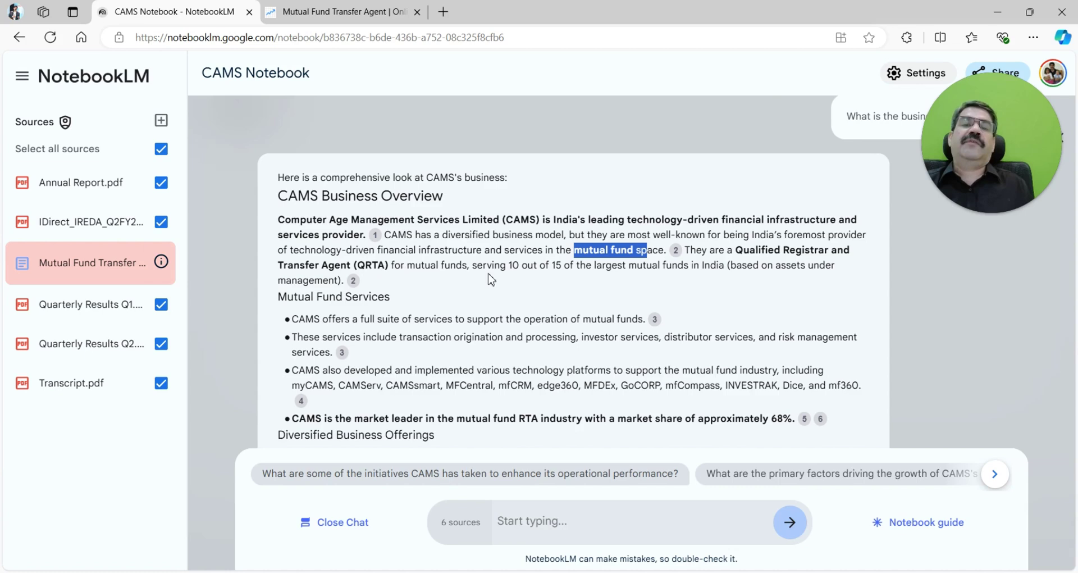
{"action": "left_click_drag", "start_coordinate": [508, 264], "coordinate": [573, 265]}
{"action": "mouse_move", "coordinate": [358, 288]}
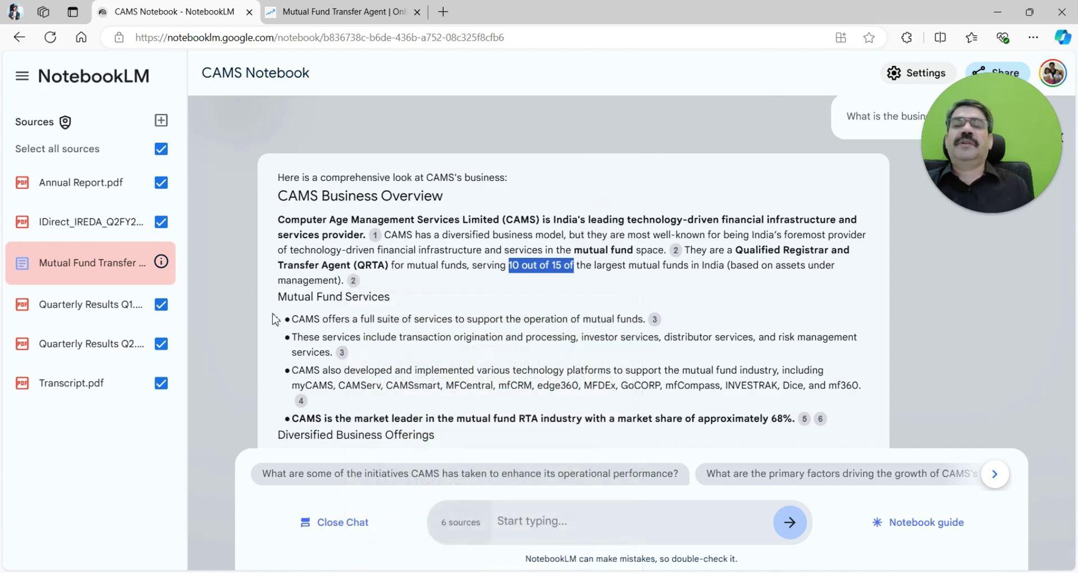
Examine the answer's sections on mutual fund services, diversified business offerings and business strategy.
{"action": "scroll", "coordinate": [275, 376], "scroll_direction": "down", "scroll_amount": 1}
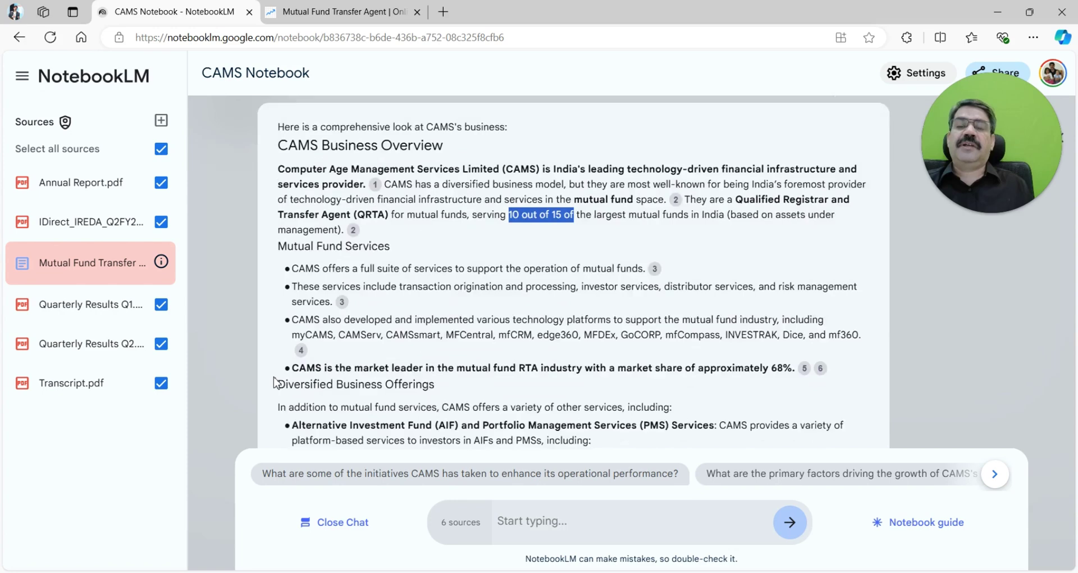
{"action": "scroll", "coordinate": [274, 381], "scroll_direction": "up", "scroll_amount": 1}
{"action": "scroll", "coordinate": [275, 382], "scroll_direction": "down", "scroll_amount": 1}
{"action": "scroll", "coordinate": [275, 382], "scroll_direction": "down", "scroll_amount": 1}
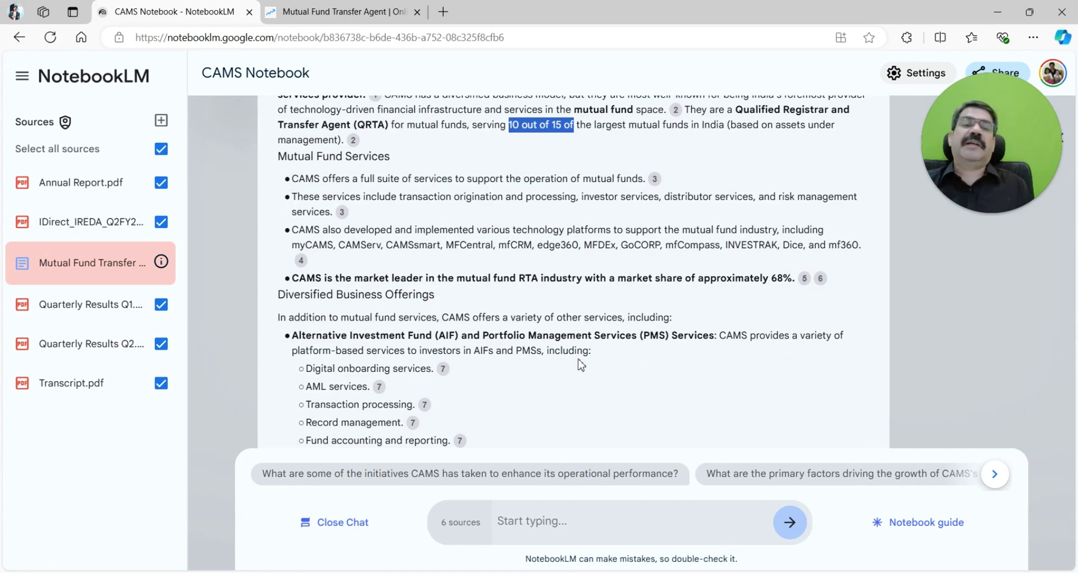
{"action": "scroll", "coordinate": [580, 364], "scroll_direction": "down", "scroll_amount": 1}
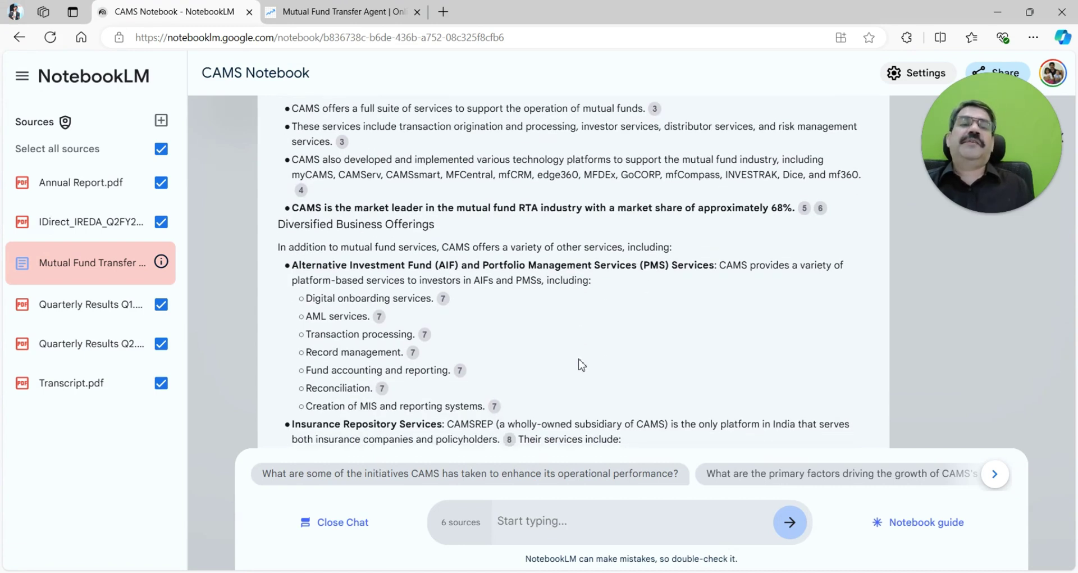
{"action": "scroll", "coordinate": [581, 365], "scroll_direction": "down", "scroll_amount": 3}
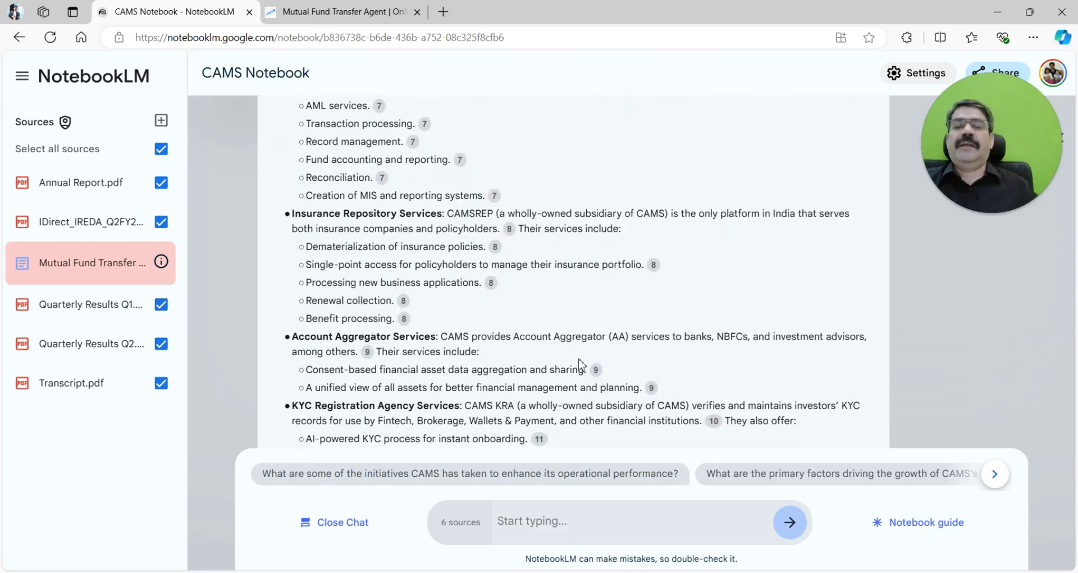
{"action": "scroll", "coordinate": [581, 365], "scroll_direction": "down", "scroll_amount": 2}
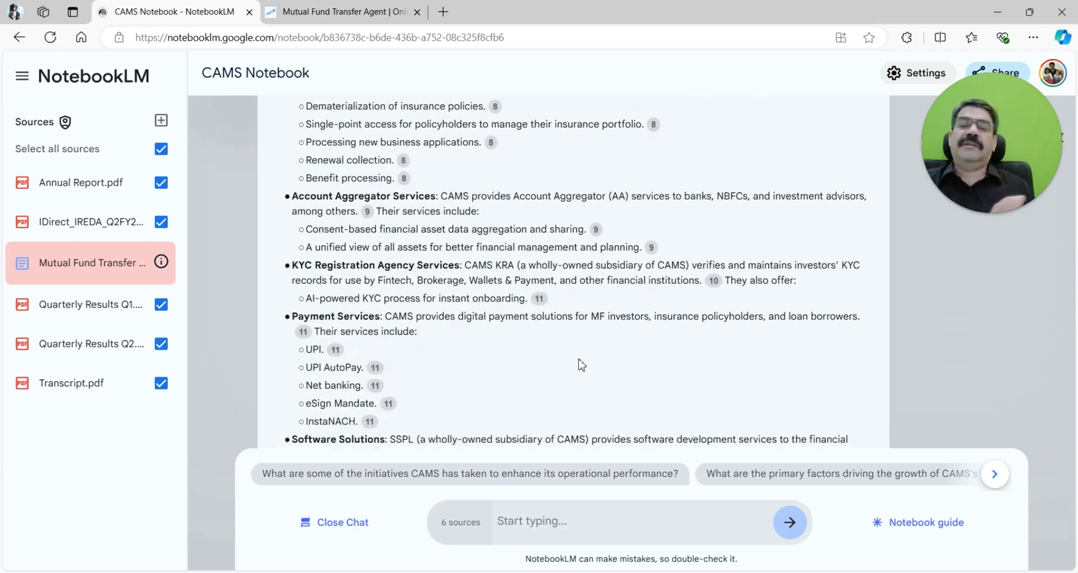
{"action": "scroll", "coordinate": [581, 365], "scroll_direction": "down", "scroll_amount": 3}
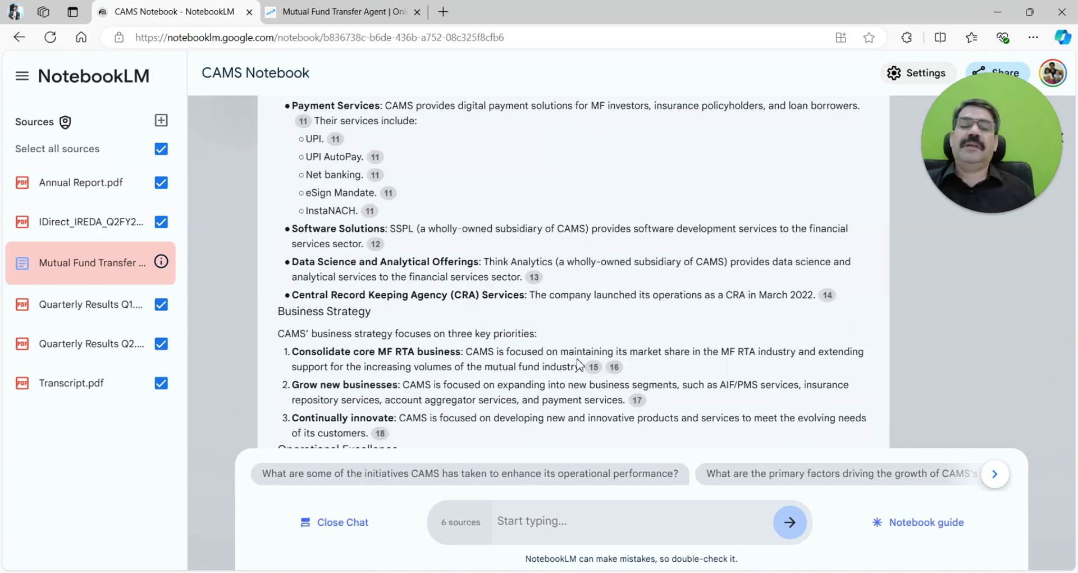
{"action": "scroll", "coordinate": [552, 403], "scroll_direction": "down", "scroll_amount": 1}
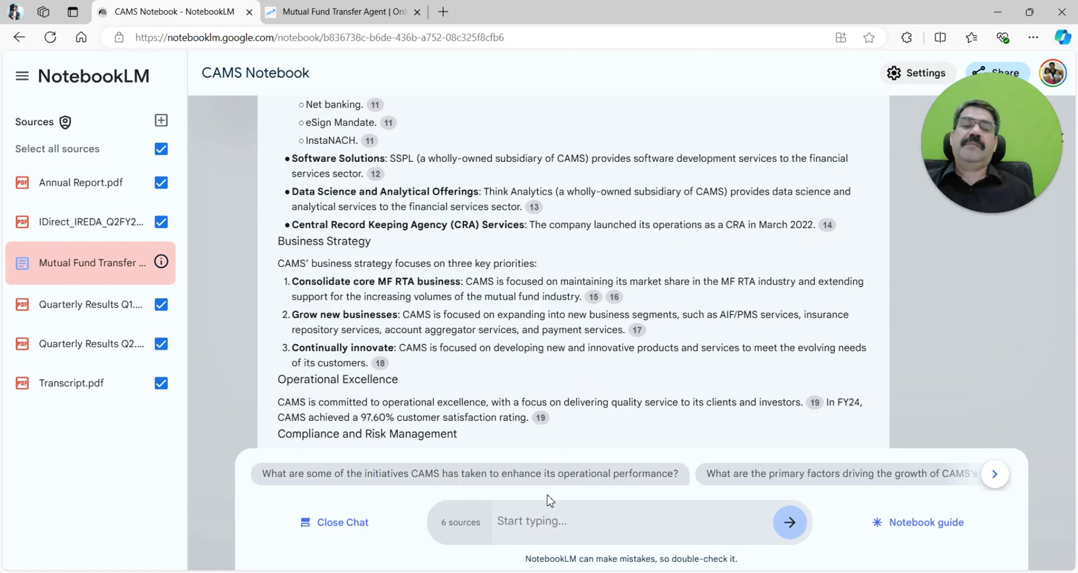
Ask the notebook "Can you give me a split of their revenue and how each segment contributes".
{"action": "left_click", "coordinate": [541, 523]}
{"action": "type", "text": "C"}
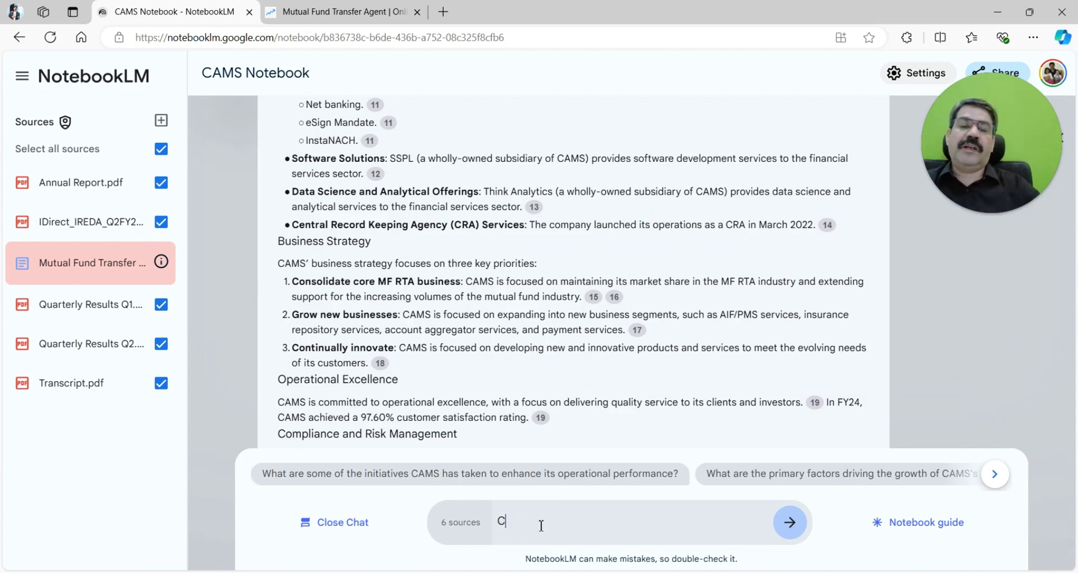
{"action": "type", "text": "an you give me a"}
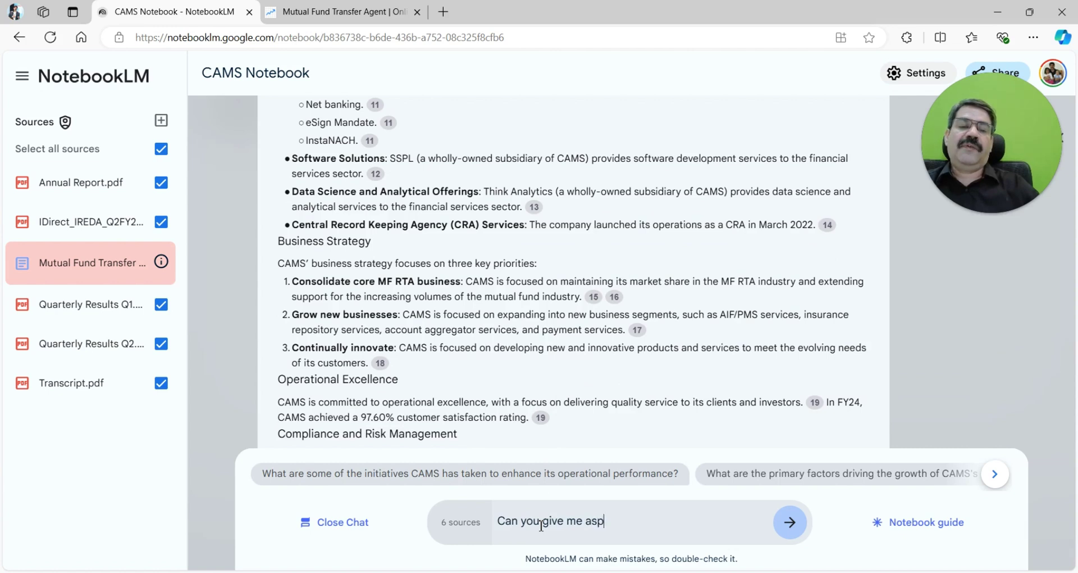
{"action": "type", "text": " split "}
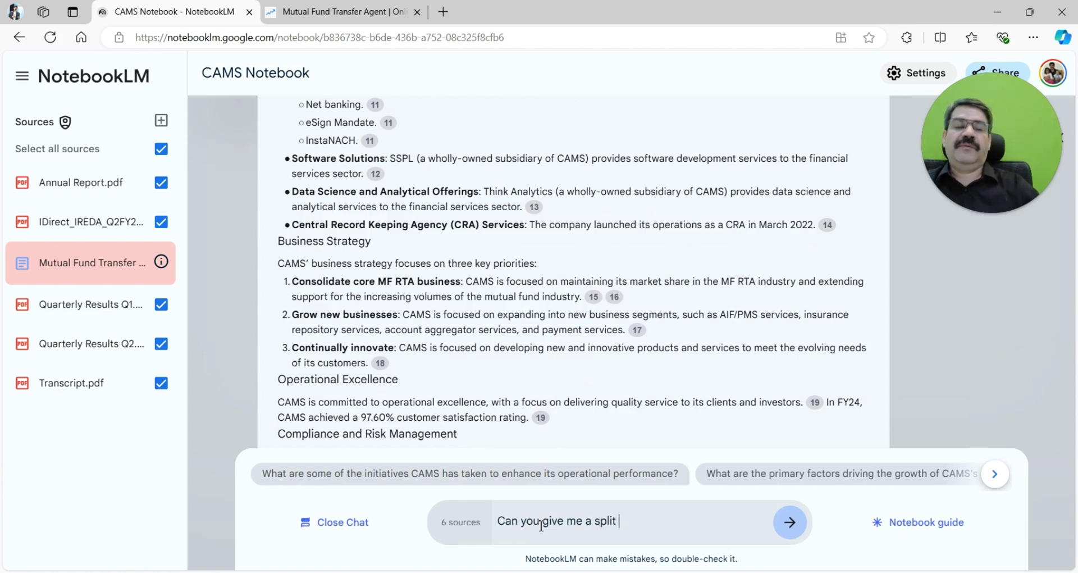
{"action": "type", "text": "of their revenue and how e"}
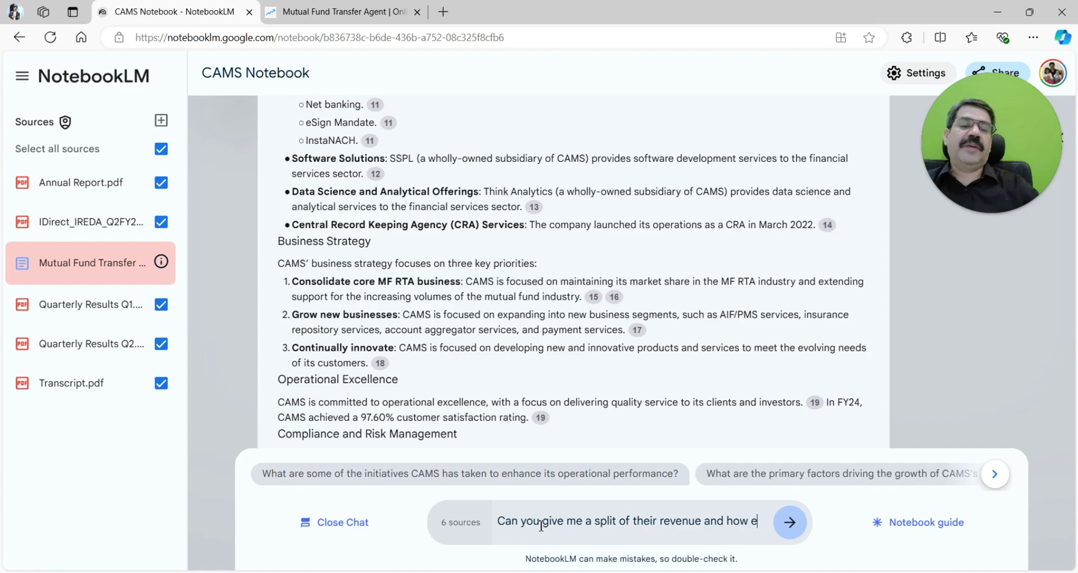
{"action": "type", "text": "ach segment"}
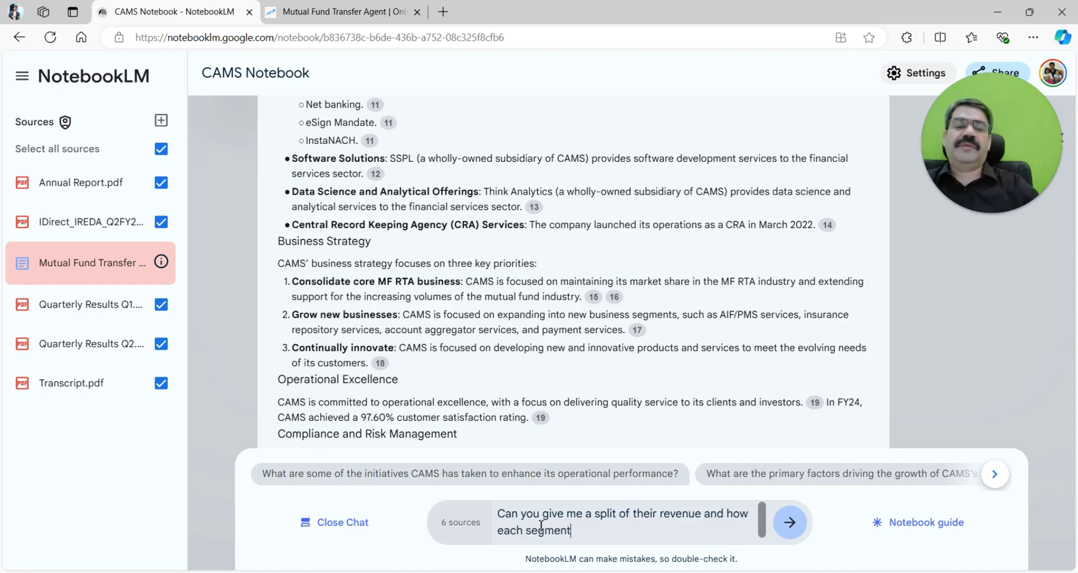
{"action": "type", "text": " contributes"}
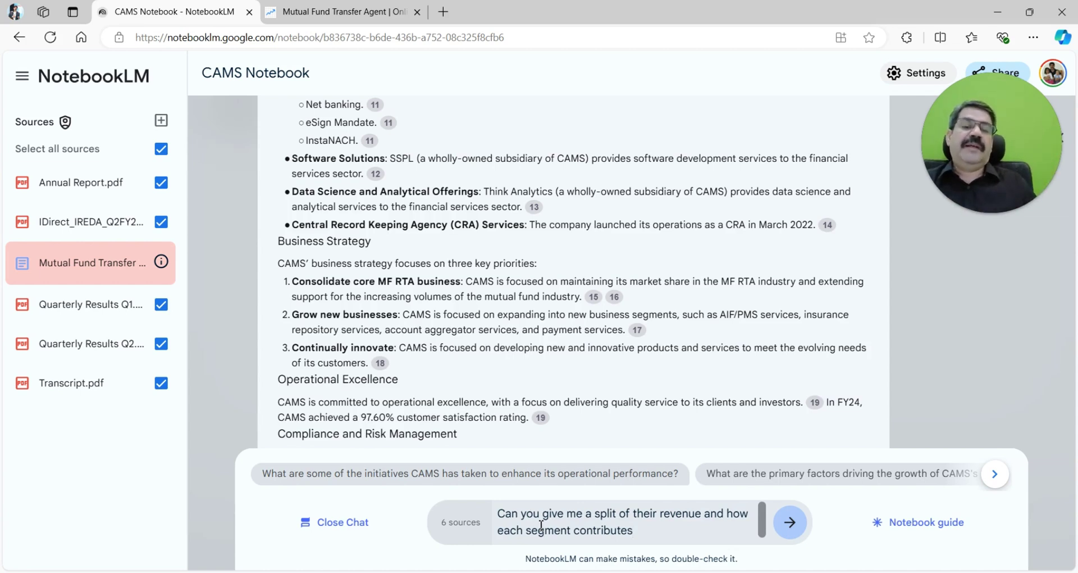
{"action": "left_click", "coordinate": [788, 523]}
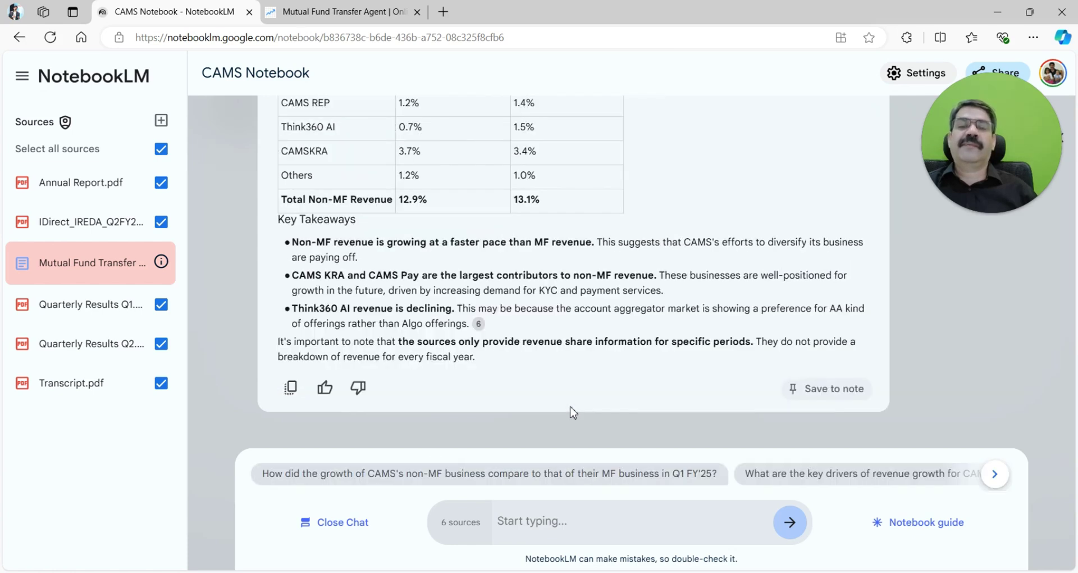
Examine the CAMS Revenue Split answer, including the mutual fund revenue share, non-MF segments, summary table and key takeaways.
{"action": "scroll", "coordinate": [565, 283], "scroll_direction": "up", "scroll_amount": 5}
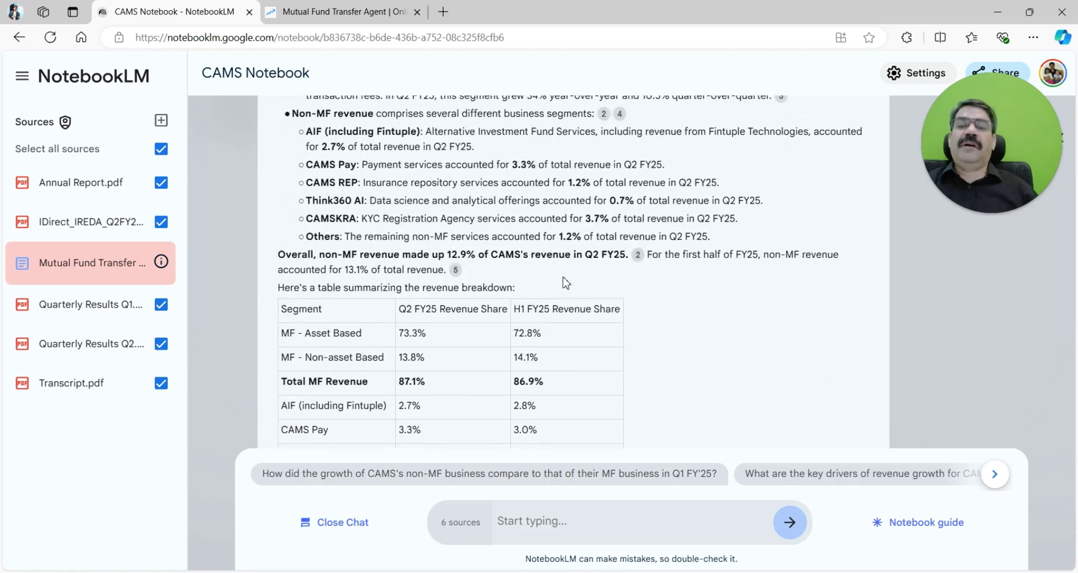
{"action": "scroll", "coordinate": [431, 330], "scroll_direction": "up", "scroll_amount": 5}
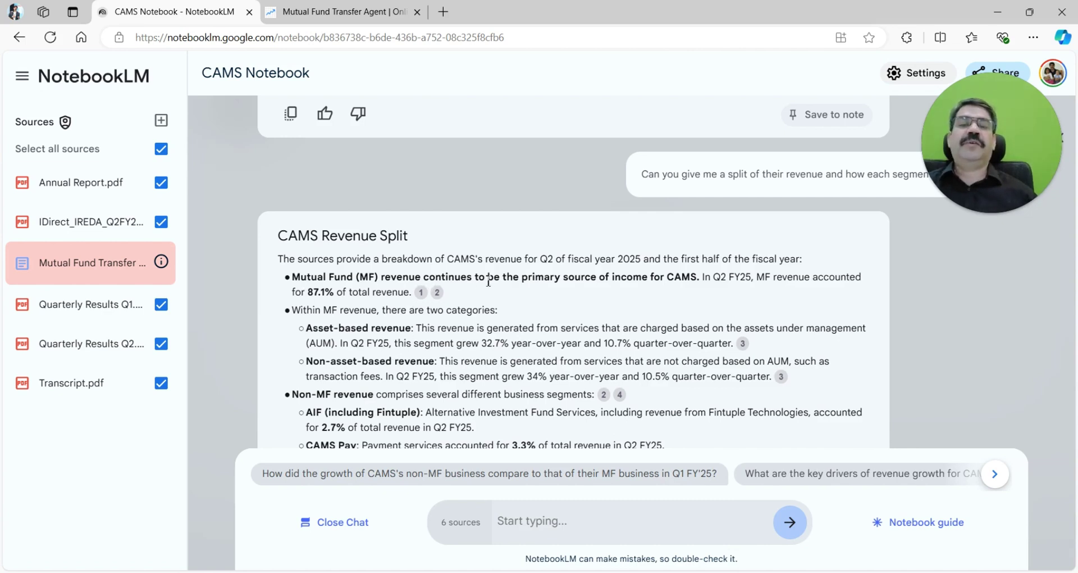
{"action": "left_click_drag", "start_coordinate": [562, 277], "coordinate": [698, 277]}
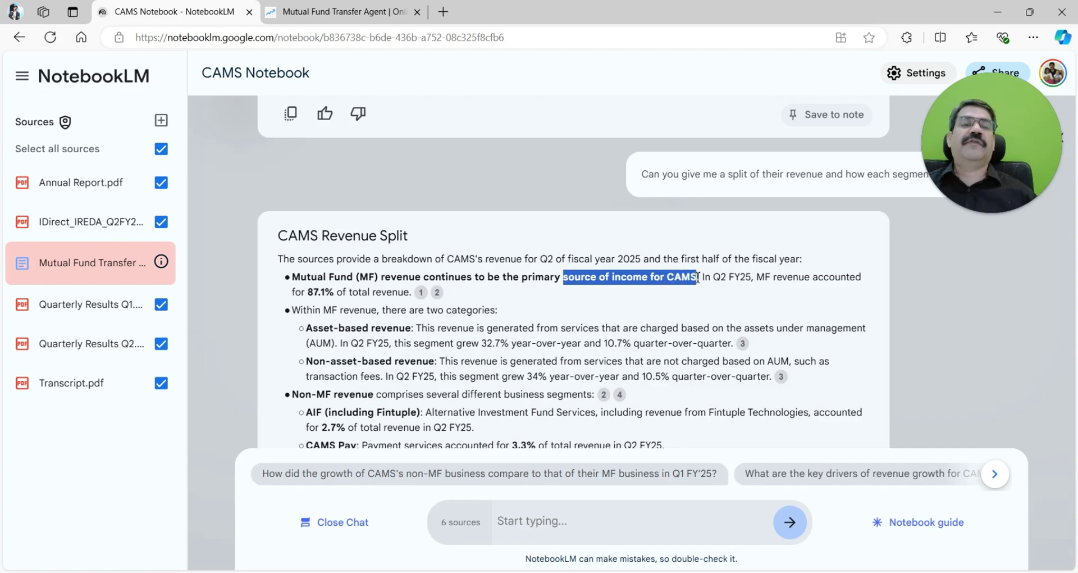
{"action": "left_click", "coordinate": [296, 298]}
{"action": "left_click_drag", "start_coordinate": [296, 298], "coordinate": [339, 298]}
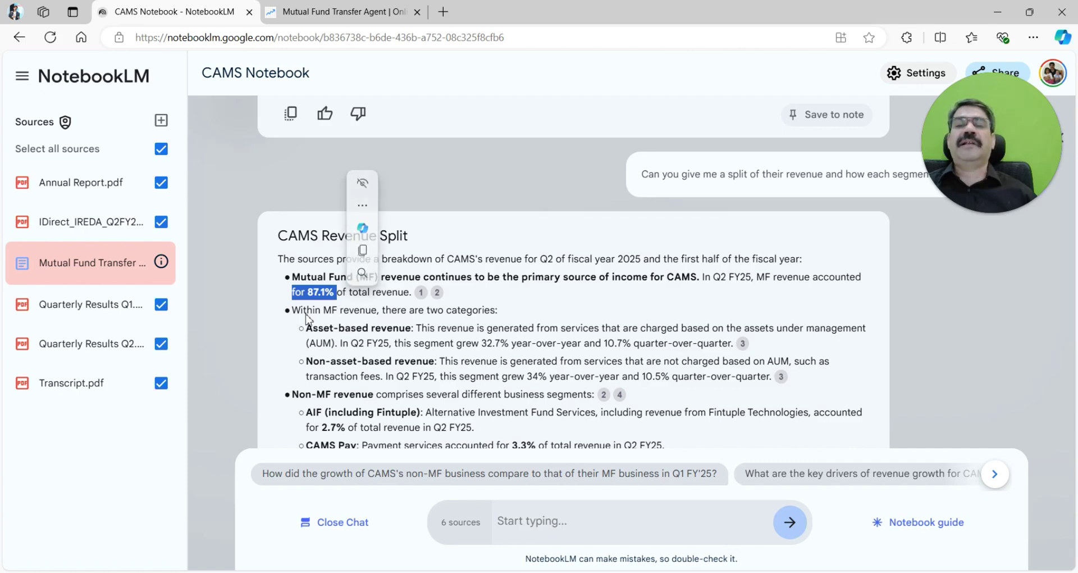
{"action": "left_click", "coordinate": [361, 315]}
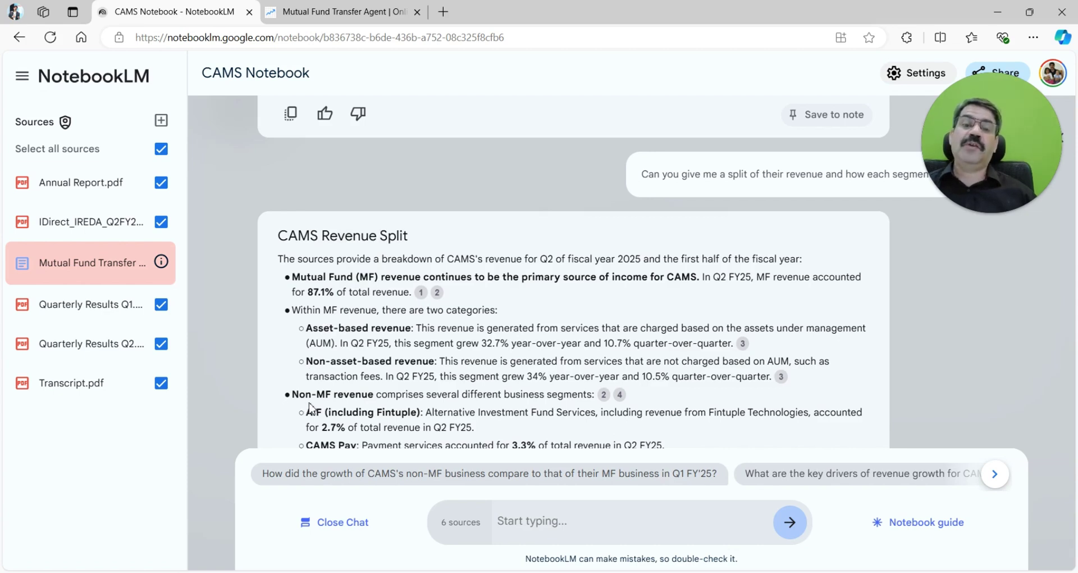
{"action": "scroll", "coordinate": [310, 408], "scroll_direction": "up", "scroll_amount": 1}
{"action": "scroll", "coordinate": [310, 408], "scroll_direction": "down", "scroll_amount": 3}
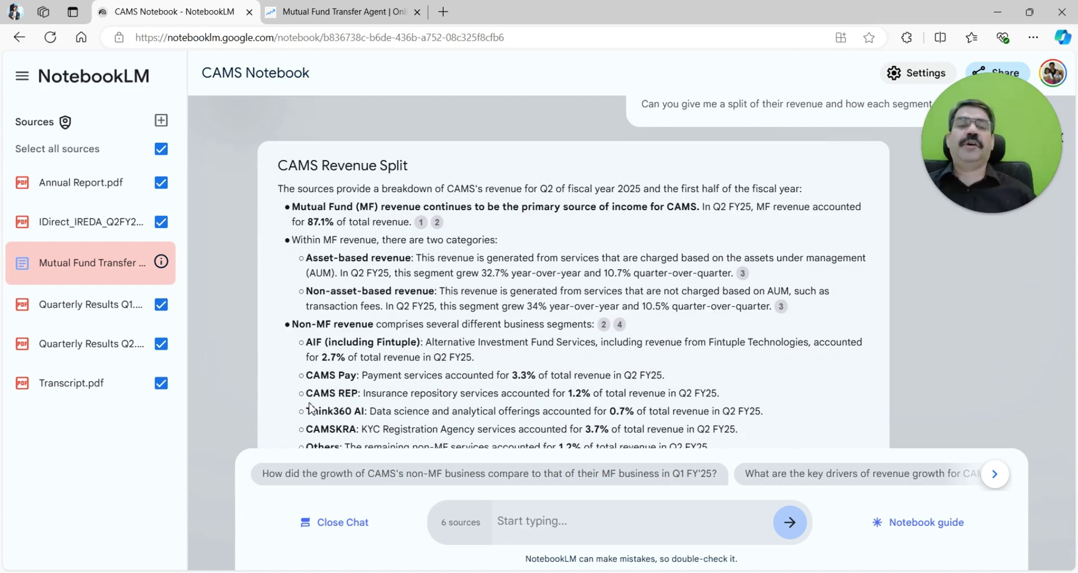
{"action": "scroll", "coordinate": [310, 408], "scroll_direction": "down", "scroll_amount": 5}
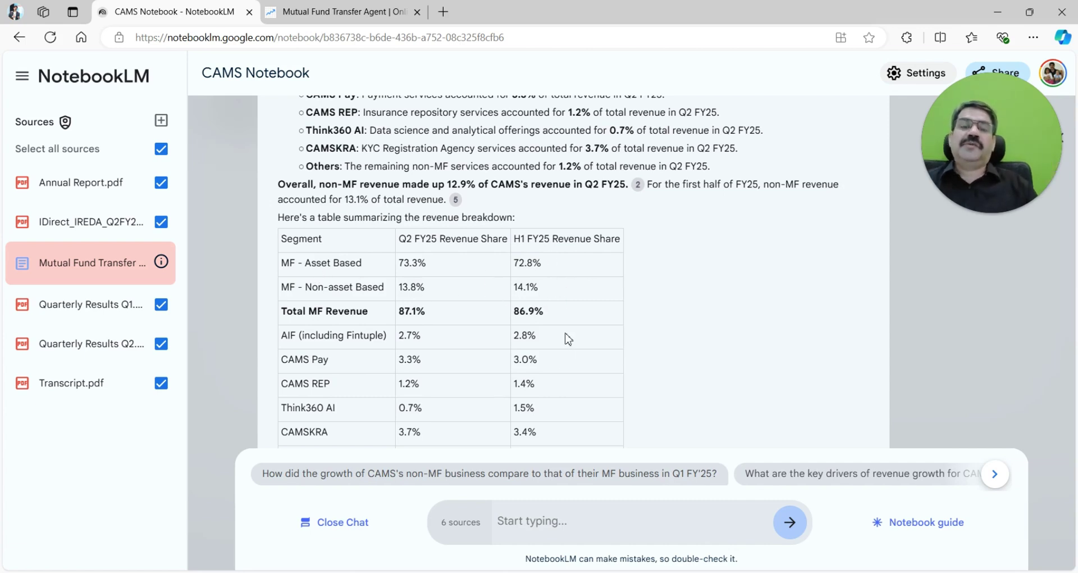
{"action": "scroll", "coordinate": [567, 338], "scroll_direction": "down", "scroll_amount": 5}
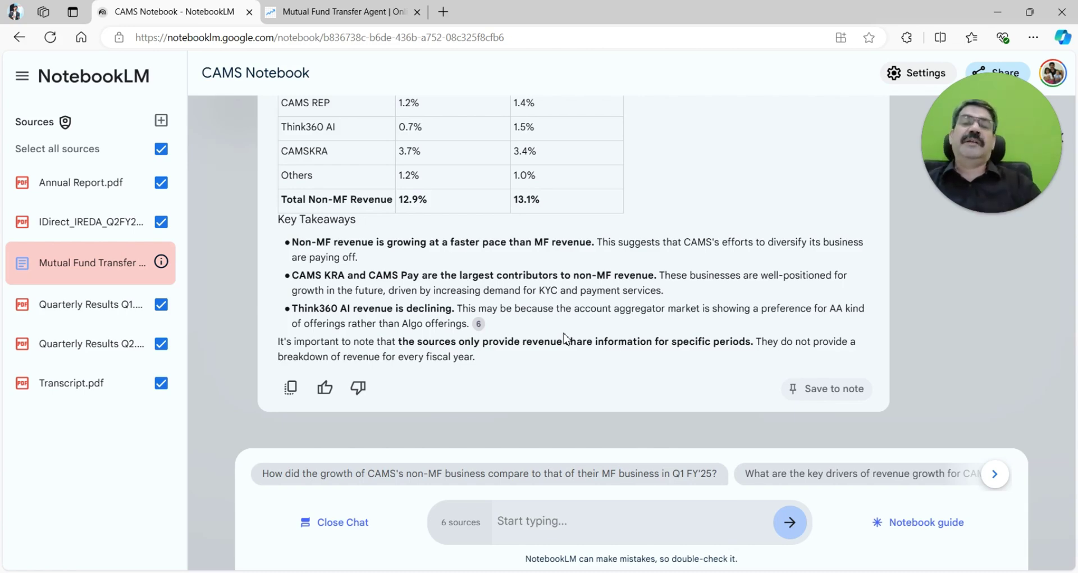
{"action": "scroll", "coordinate": [506, 324], "scroll_direction": "up", "scroll_amount": 6}
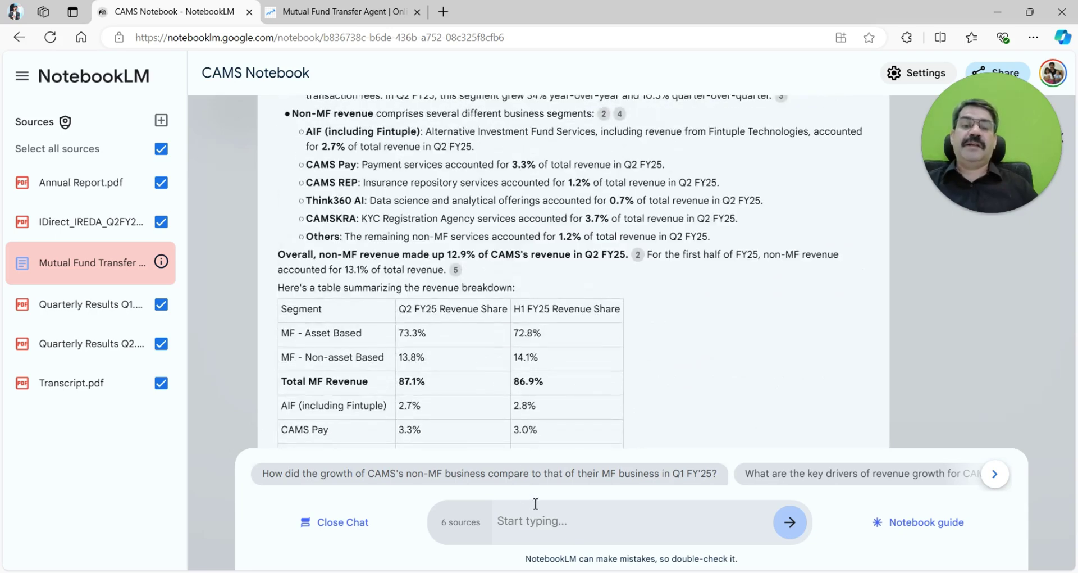
Ask the notebook "Can you give me important indicators quarter on quarter and annual in a tabular format to give me an understanding of growth.".
{"action": "left_click", "coordinate": [537, 527]}
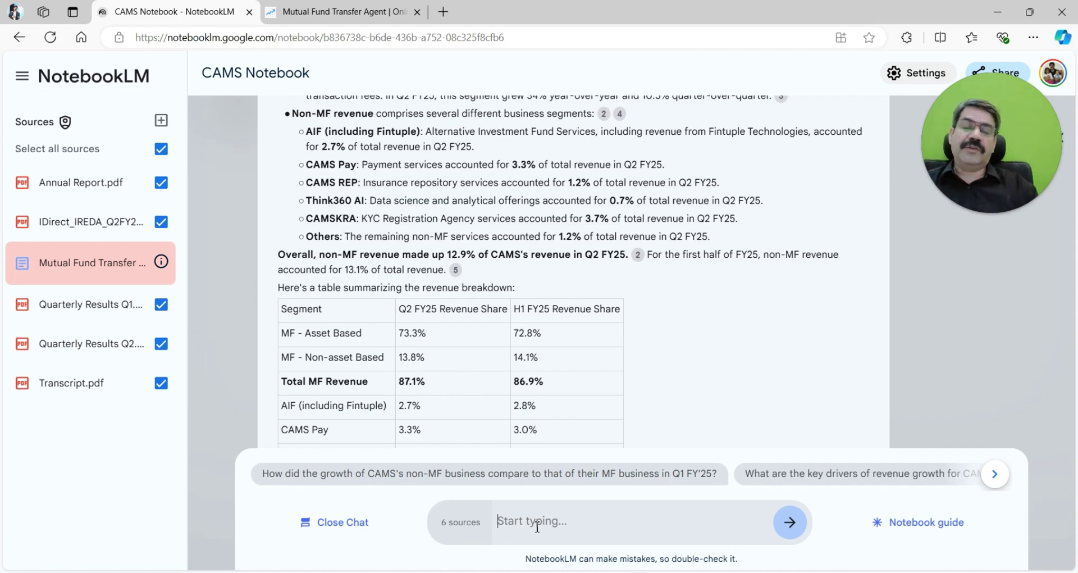
{"action": "type", "text": "Can you gi"}
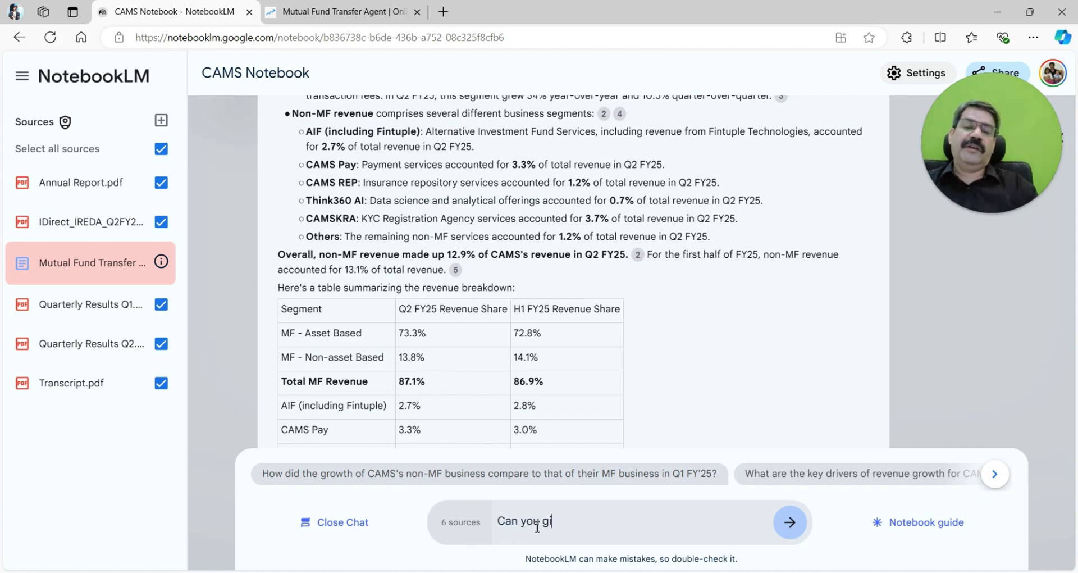
{"action": "type", "text": "ve me important i"}
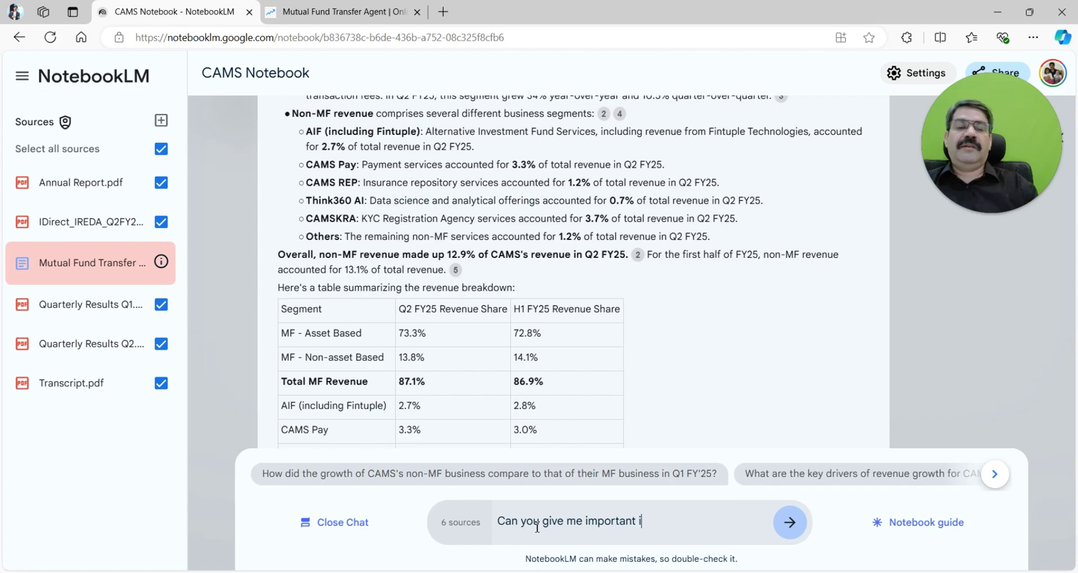
{"action": "type", "text": "ndicators qua"}
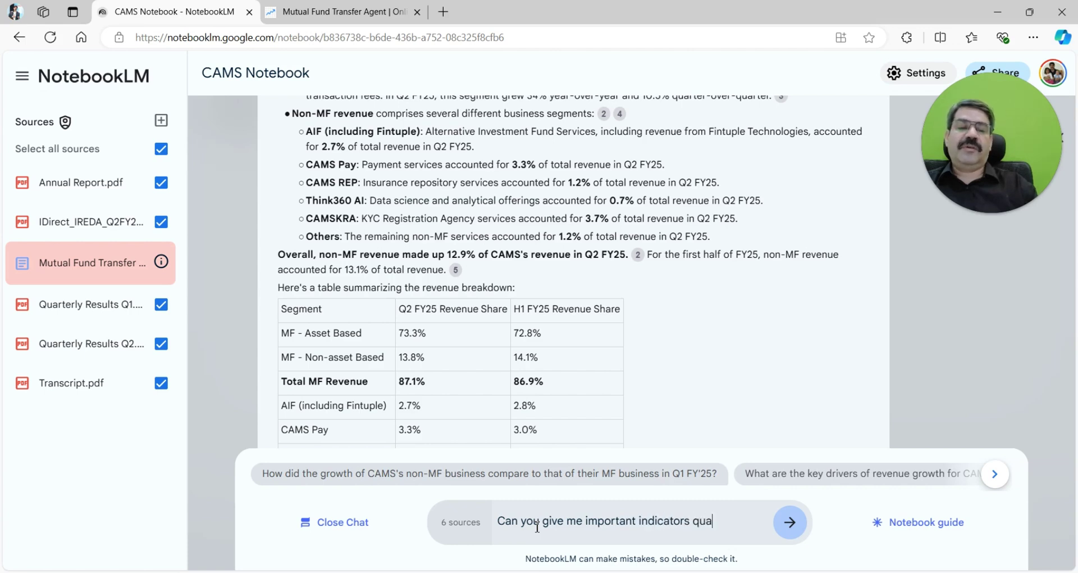
{"action": "type", "text": "rter on quarter and annual"}
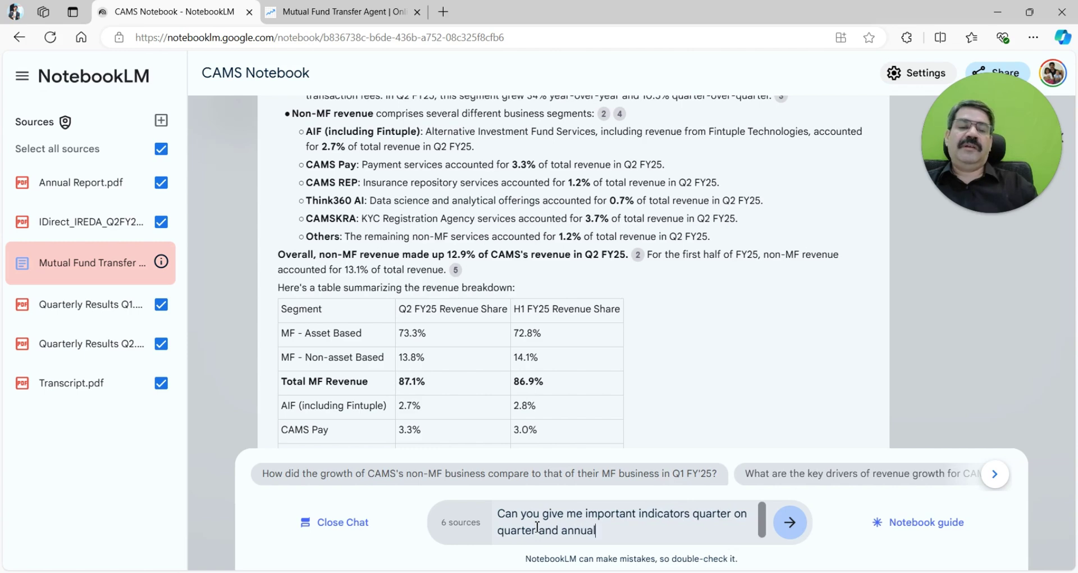
{"action": "type", "text": " in a atabular format"}
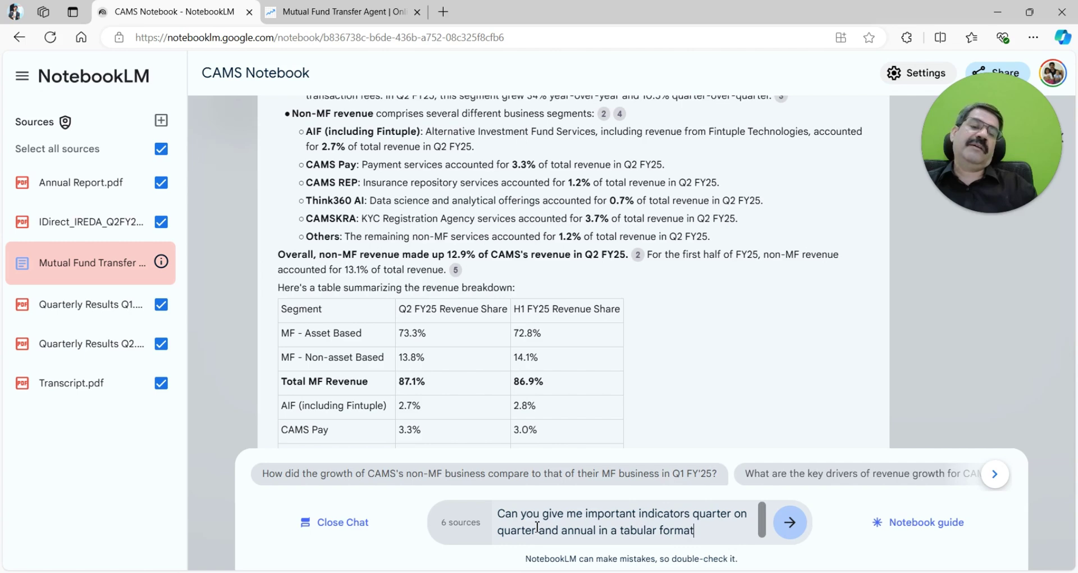
{"action": "type", "text": " to give "}
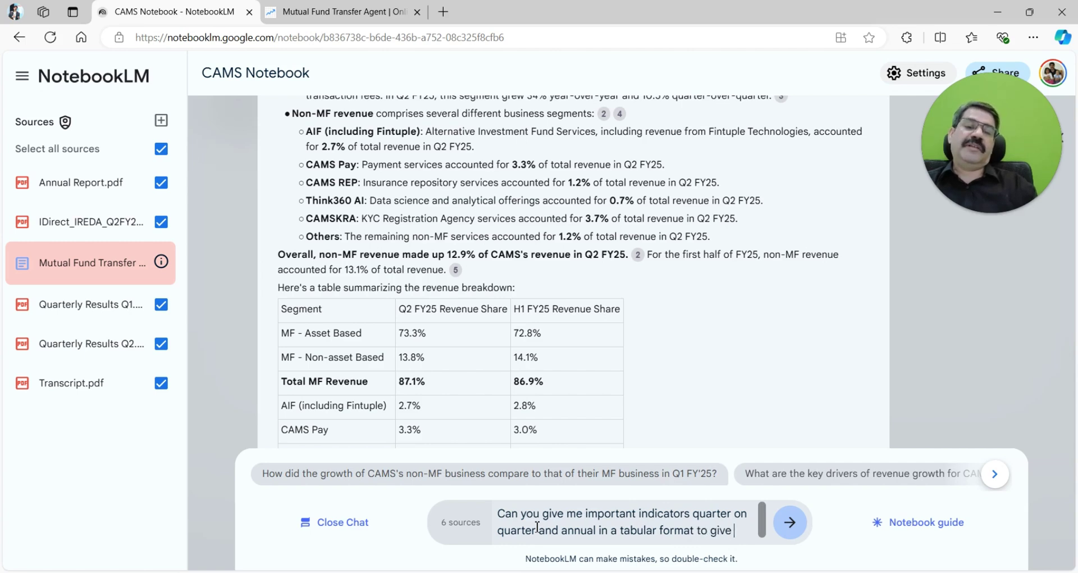
{"action": "type", "text": "me an unders"}
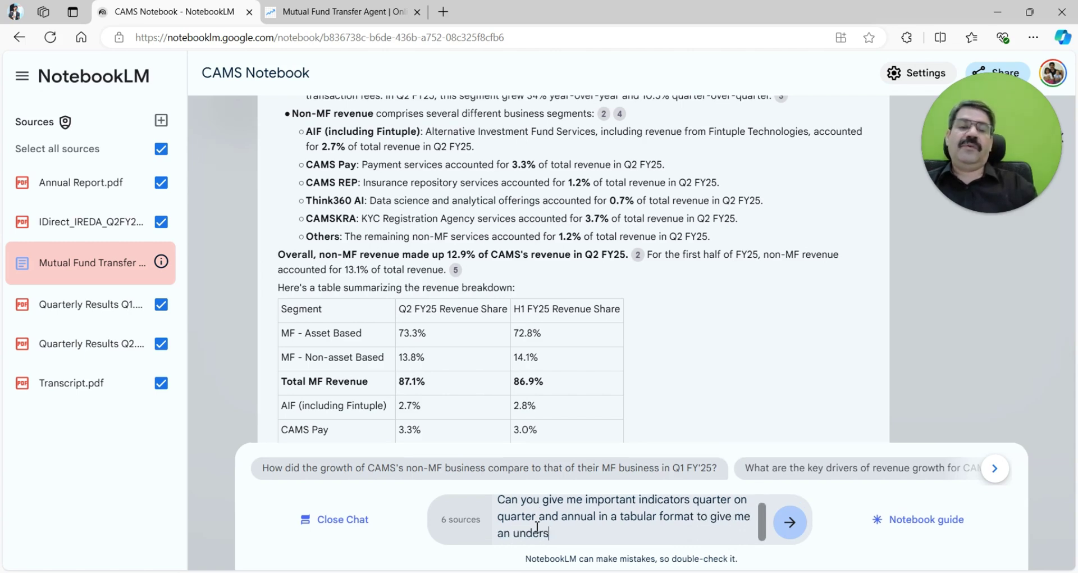
{"action": "type", "text": "tanding of g"}
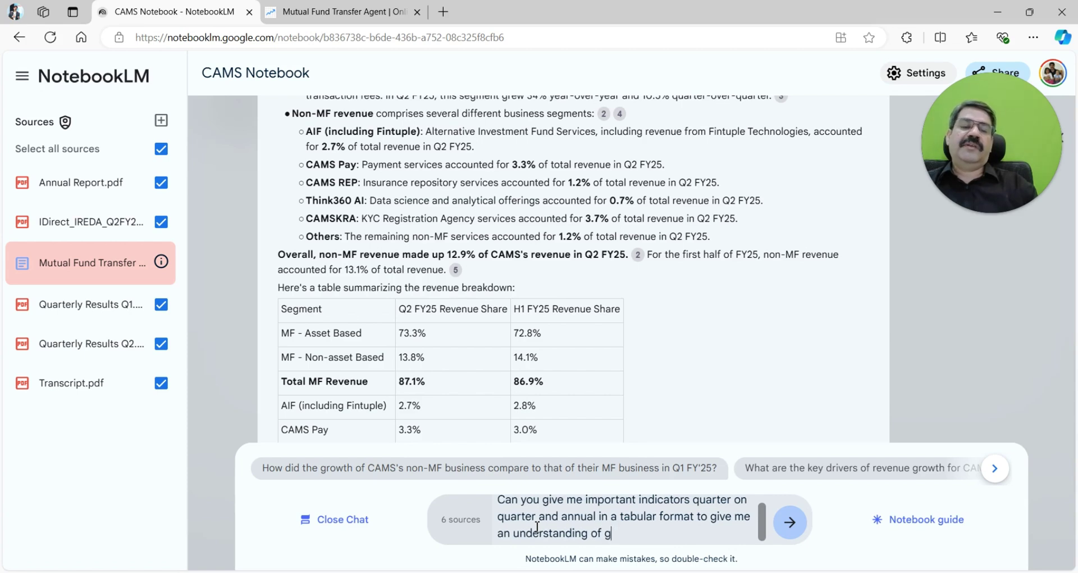
{"action": "type", "text": "rowth."}
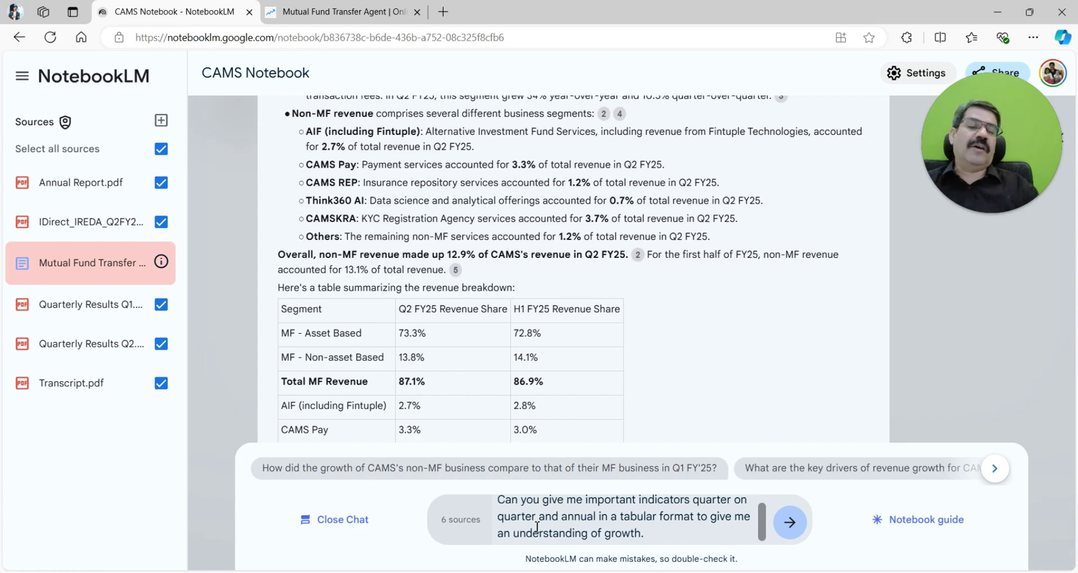
{"action": "key", "text": "Return"}
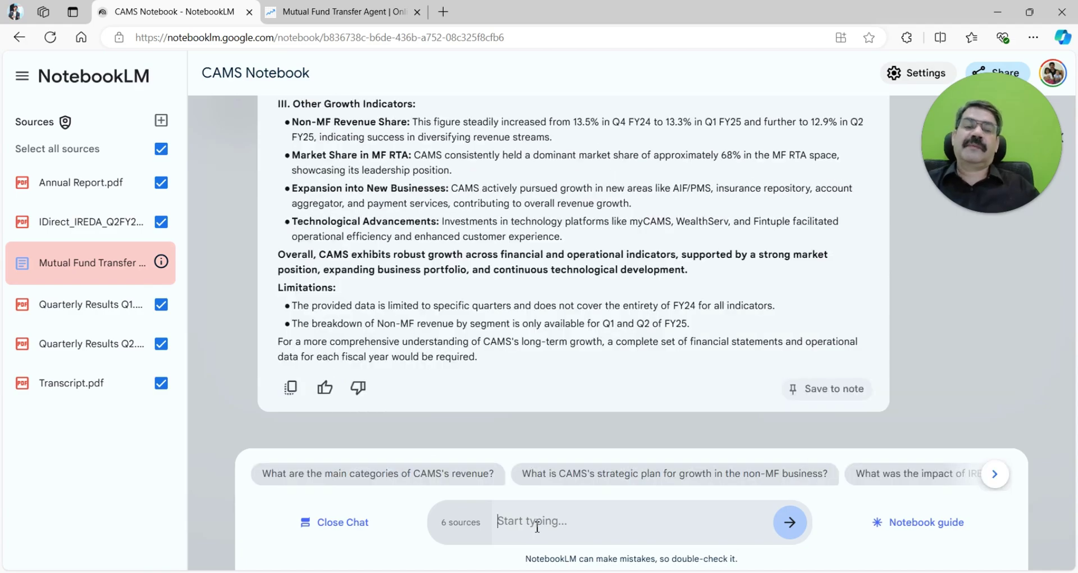
Examine the Financial Performance table of the growth indicators answer, including quarterly figures, margins, year-on-year growth and the notes below it.
{"action": "scroll", "coordinate": [478, 372], "scroll_direction": "up", "scroll_amount": 3}
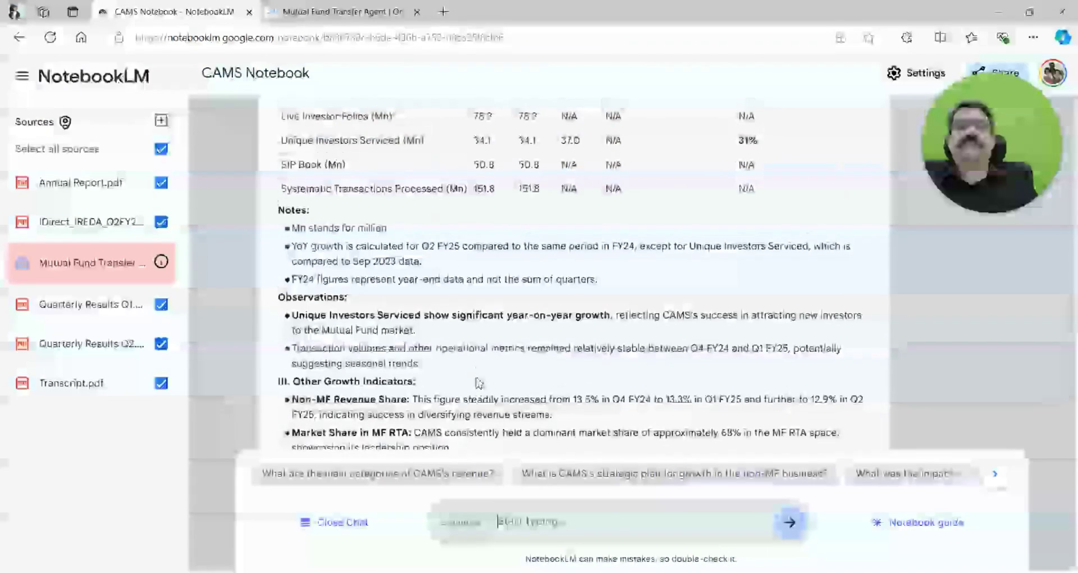
{"action": "scroll", "coordinate": [477, 379], "scroll_direction": "up", "scroll_amount": 3}
{"action": "scroll", "coordinate": [477, 383], "scroll_direction": "up", "scroll_amount": 10}
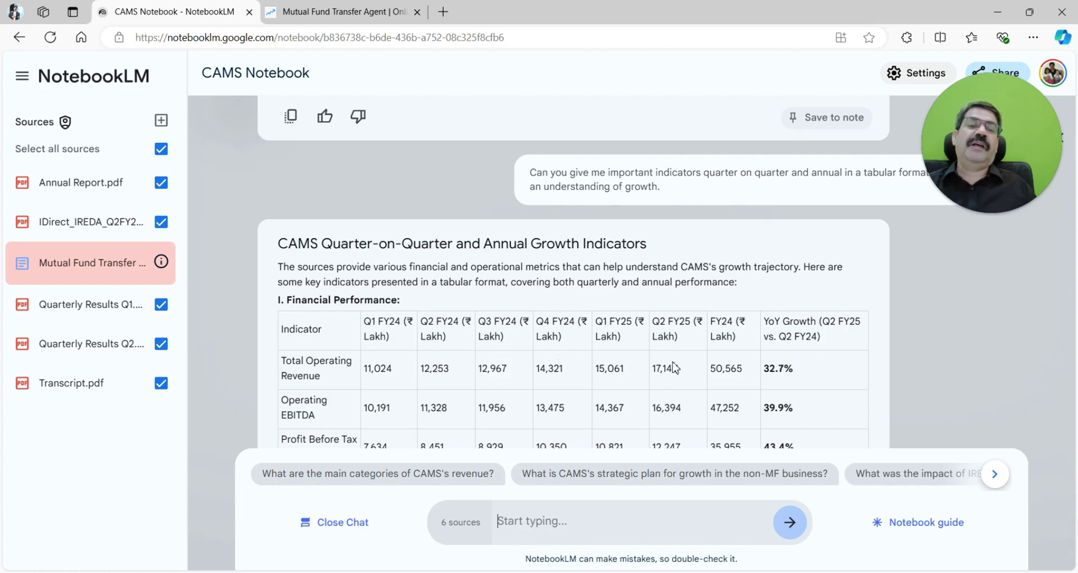
{"action": "scroll", "coordinate": [756, 363], "scroll_direction": "down", "scroll_amount": 1}
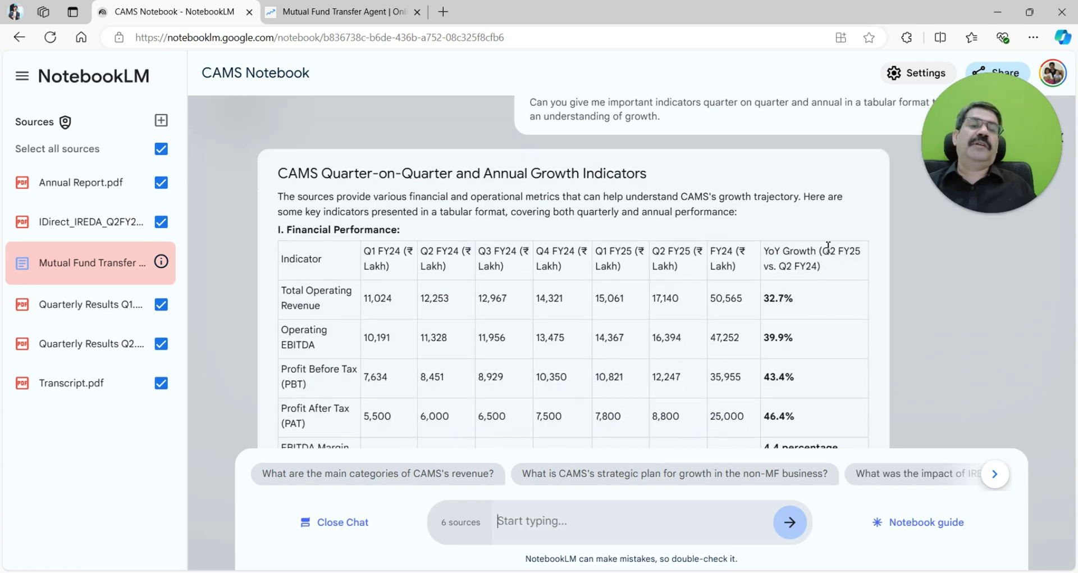
{"action": "mouse_move", "coordinate": [823, 249]}
{"action": "left_mouse_down"}
{"action": "mouse_move", "coordinate": [854, 249]}
{"action": "mouse_move", "coordinate": [824, 249]}
{"action": "left_mouse_up"}
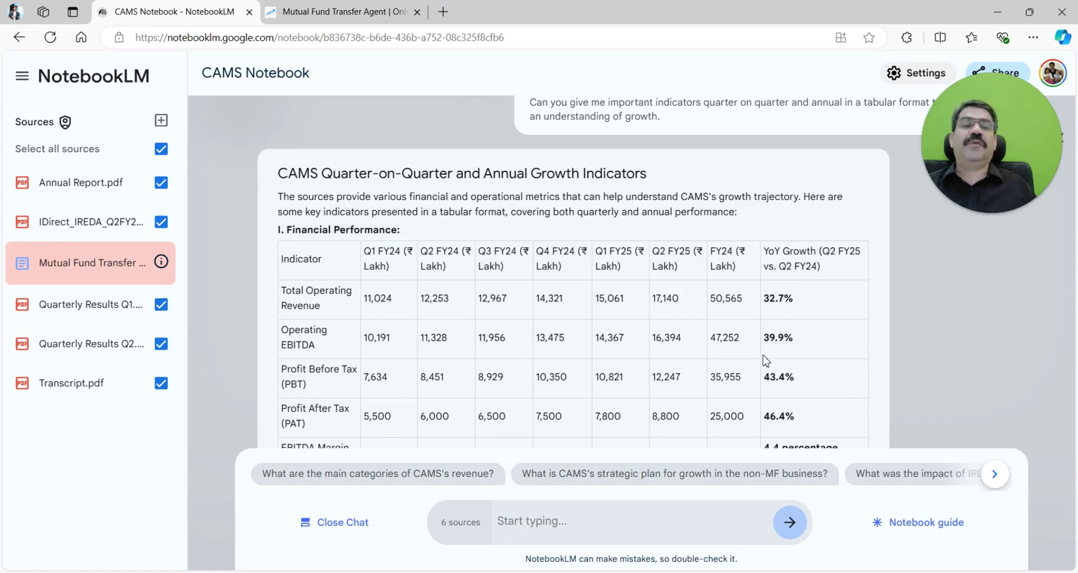
{"action": "scroll", "coordinate": [766, 359], "scroll_direction": "down", "scroll_amount": 1}
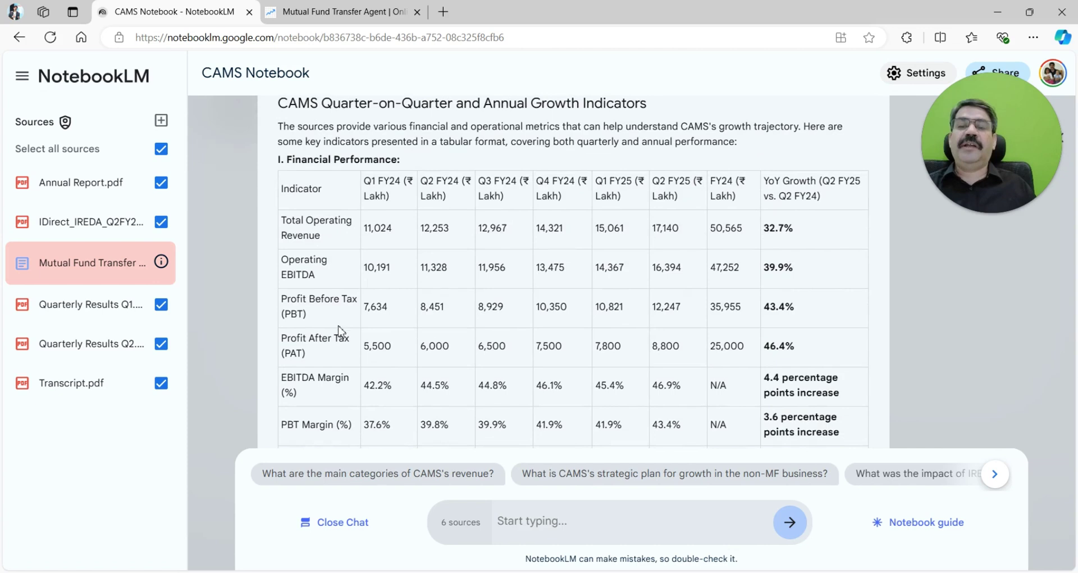
{"action": "scroll", "coordinate": [340, 333], "scroll_direction": "down", "scroll_amount": 1}
{"action": "scroll", "coordinate": [340, 332], "scroll_direction": "down", "scroll_amount": 1}
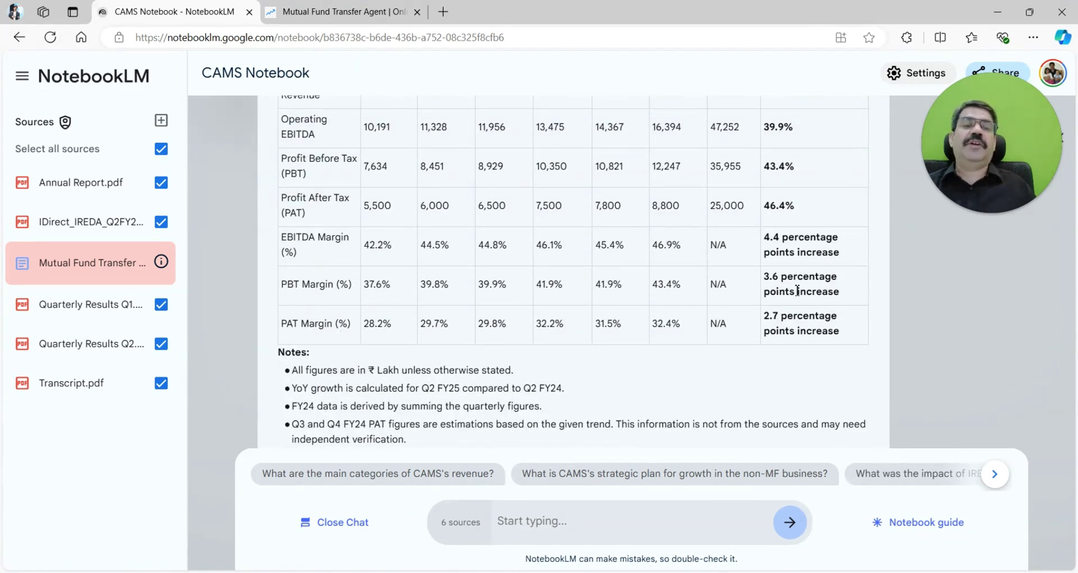
{"action": "scroll", "coordinate": [818, 295], "scroll_direction": "down", "scroll_amount": 1}
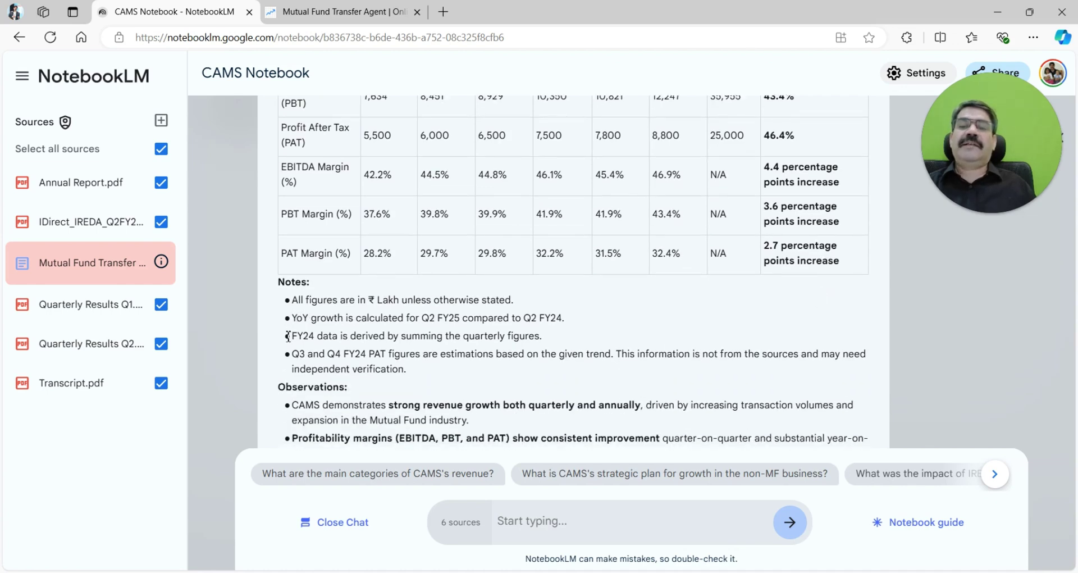
Examine the answer's observations, Operational Metrics table, Other Growth Indicators and Limitations, comparing them with the financial table.
{"action": "scroll", "coordinate": [363, 388], "scroll_direction": "down", "scroll_amount": 1}
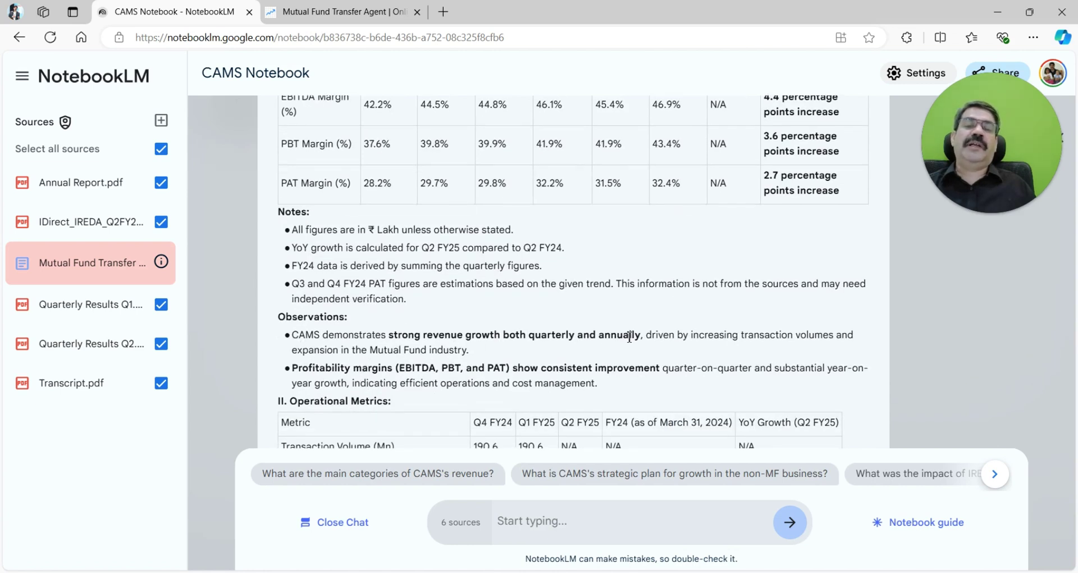
{"action": "scroll", "coordinate": [630, 337], "scroll_direction": "down", "scroll_amount": 1}
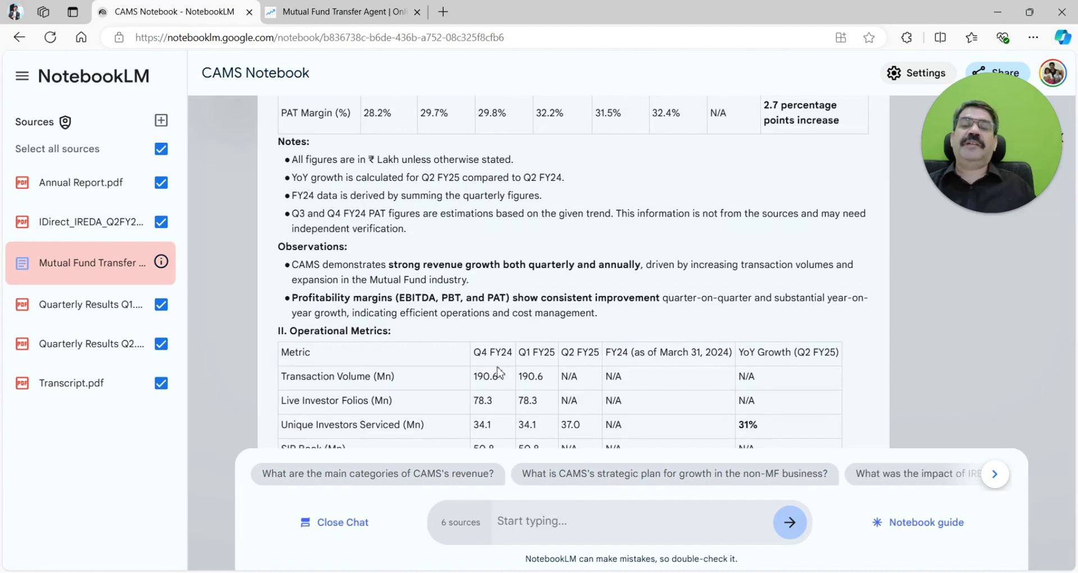
{"action": "scroll", "coordinate": [492, 372], "scroll_direction": "down", "scroll_amount": 1}
{"action": "scroll", "coordinate": [494, 345], "scroll_direction": "down", "scroll_amount": 2}
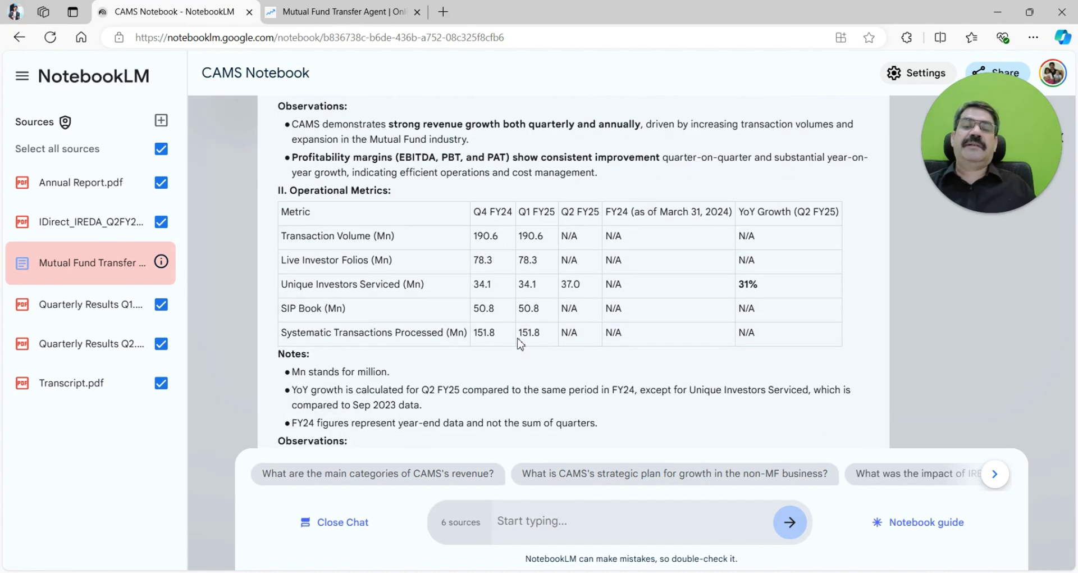
{"action": "scroll", "coordinate": [520, 343], "scroll_direction": "down", "scroll_amount": 4}
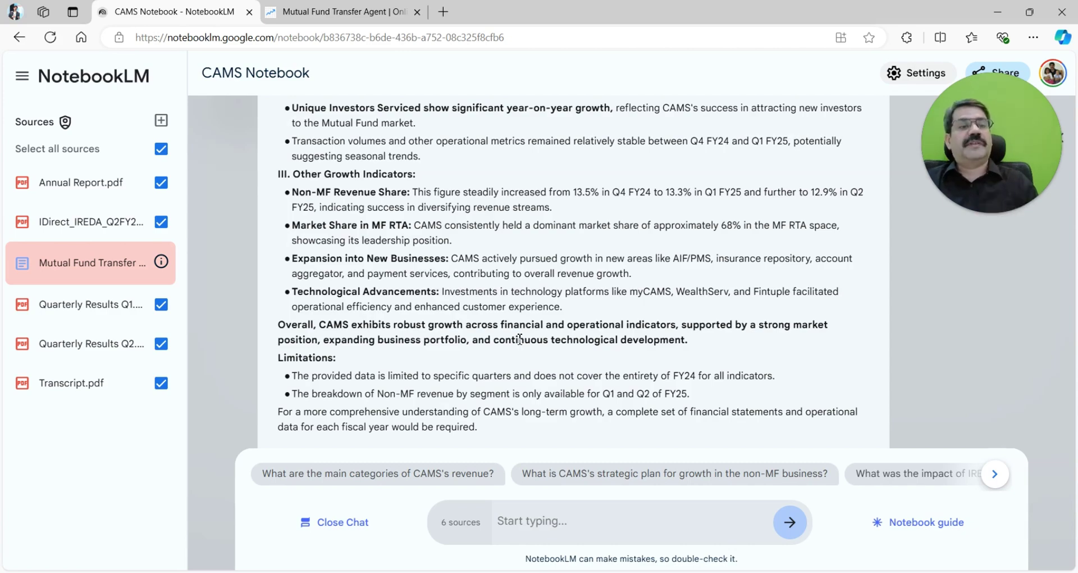
{"action": "scroll", "coordinate": [519, 338], "scroll_direction": "up", "scroll_amount": 12}
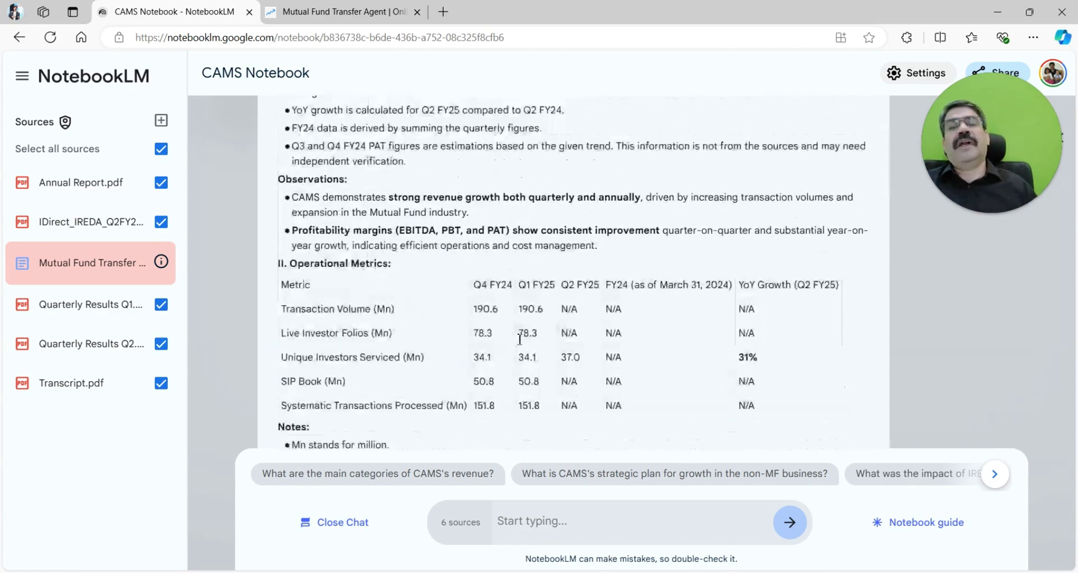
{"action": "scroll", "coordinate": [519, 338], "scroll_direction": "up", "scroll_amount": 3}
{"action": "scroll", "coordinate": [520, 338], "scroll_direction": "down", "scroll_amount": 10}
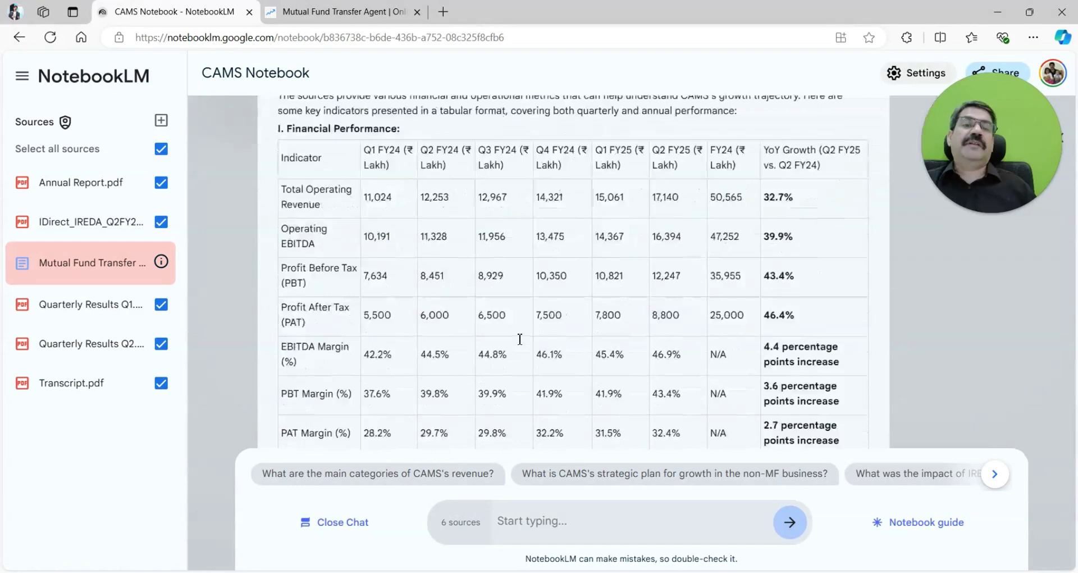
{"action": "scroll", "coordinate": [519, 338], "scroll_direction": "down", "scroll_amount": 10}
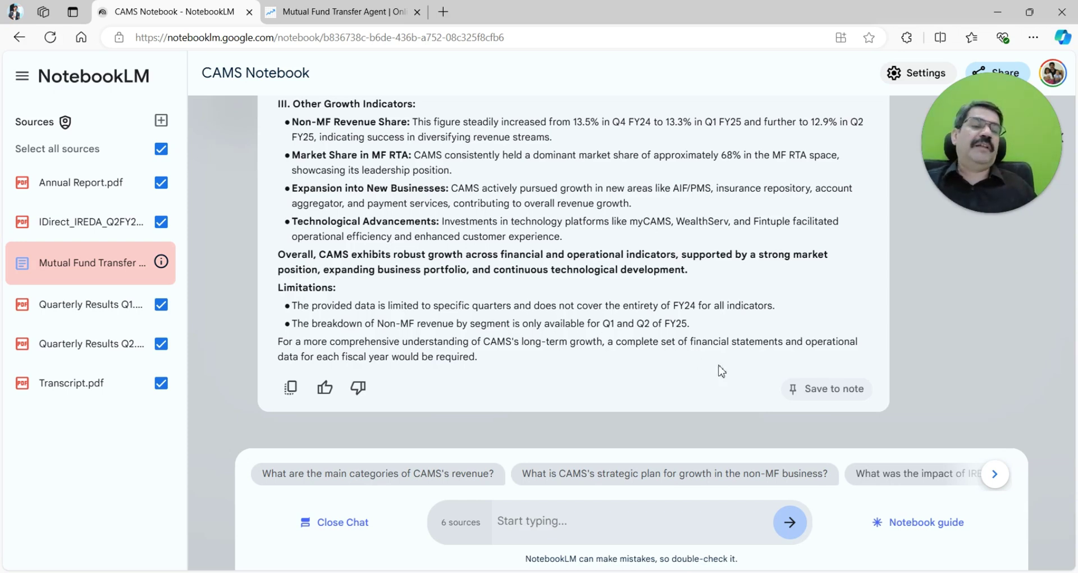
Save the growth indicators answer as a note, look through the saved response and close it.
{"action": "left_click", "coordinate": [807, 389]}
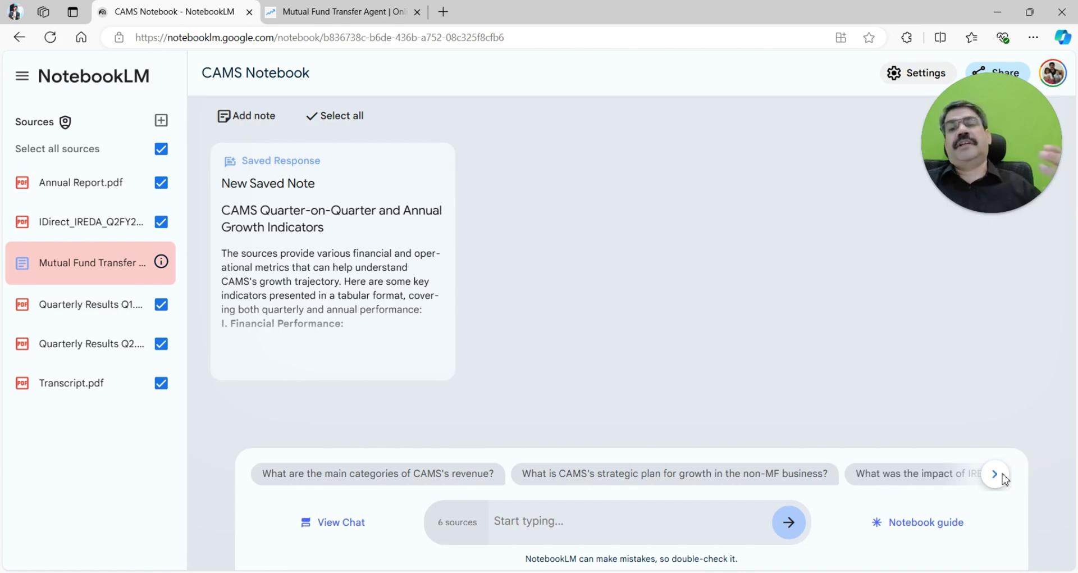
{"action": "left_click", "coordinate": [303, 272]}
{"action": "scroll", "coordinate": [444, 345], "scroll_direction": "down", "scroll_amount": 10}
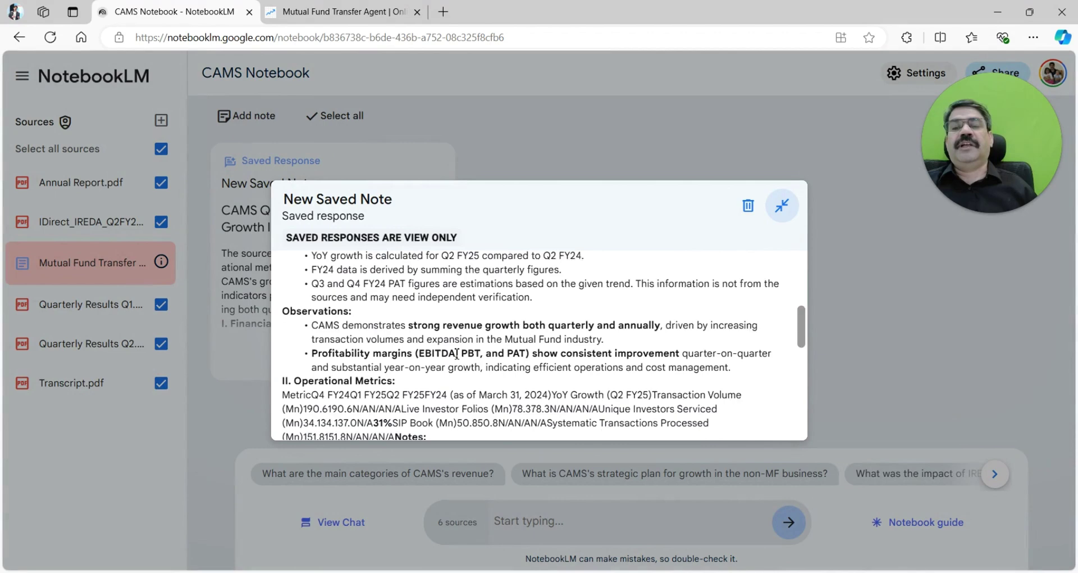
{"action": "left_click", "coordinate": [783, 207]}
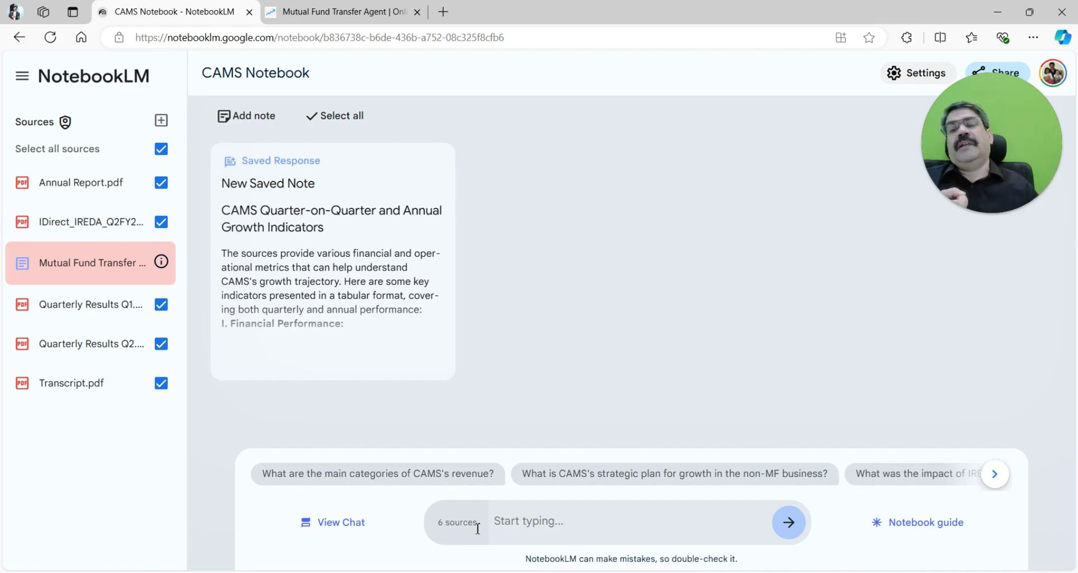
Reopen the saved growth indicators note and read it from Financial Performance through to the Limitations section.
{"action": "left_click", "coordinate": [373, 247]}
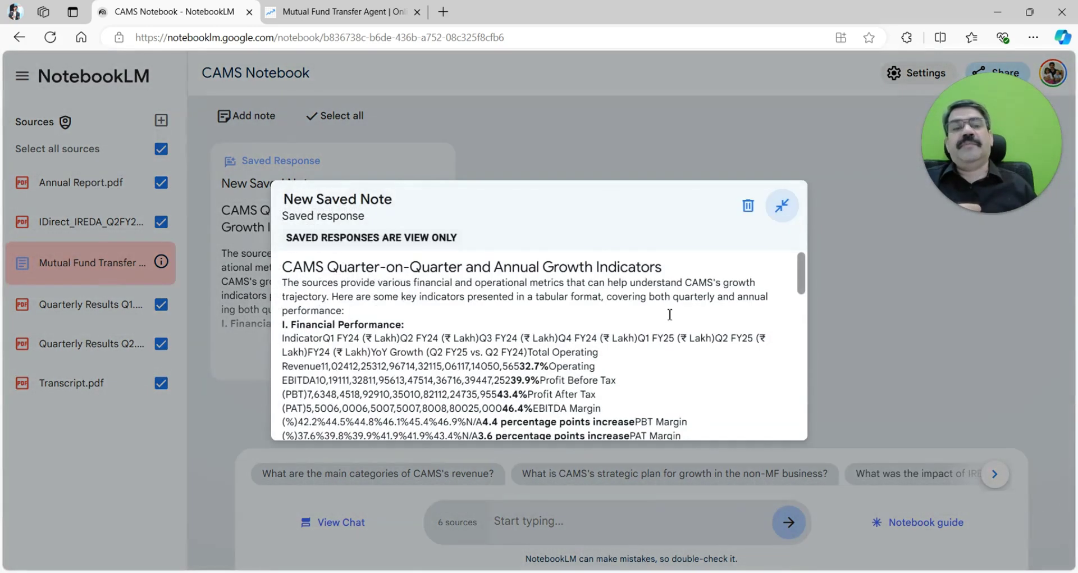
{"action": "scroll", "coordinate": [670, 315], "scroll_direction": "down", "scroll_amount": 4}
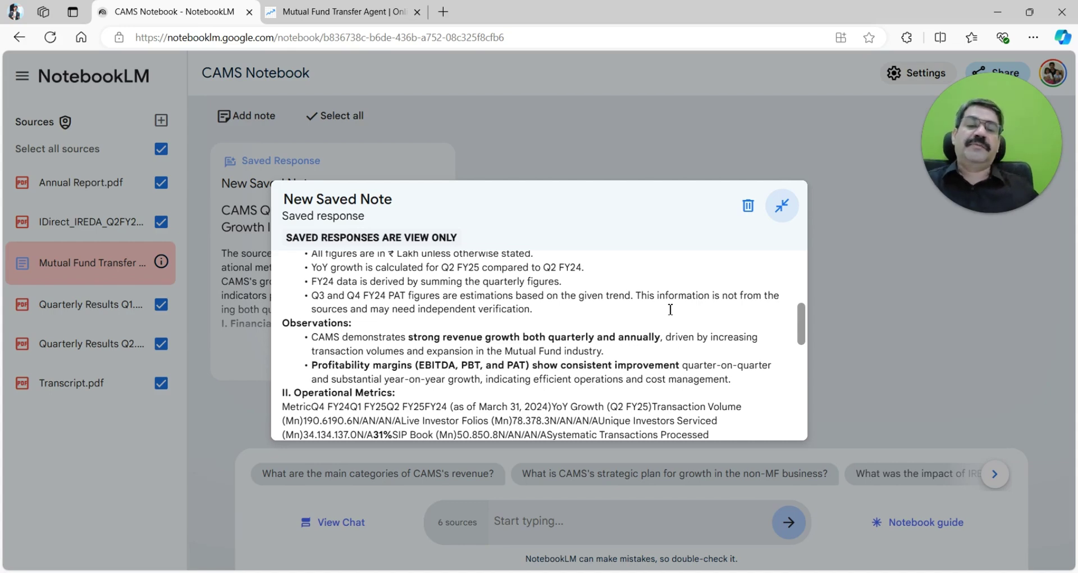
{"action": "scroll", "coordinate": [472, 393], "scroll_direction": "down", "scroll_amount": 5}
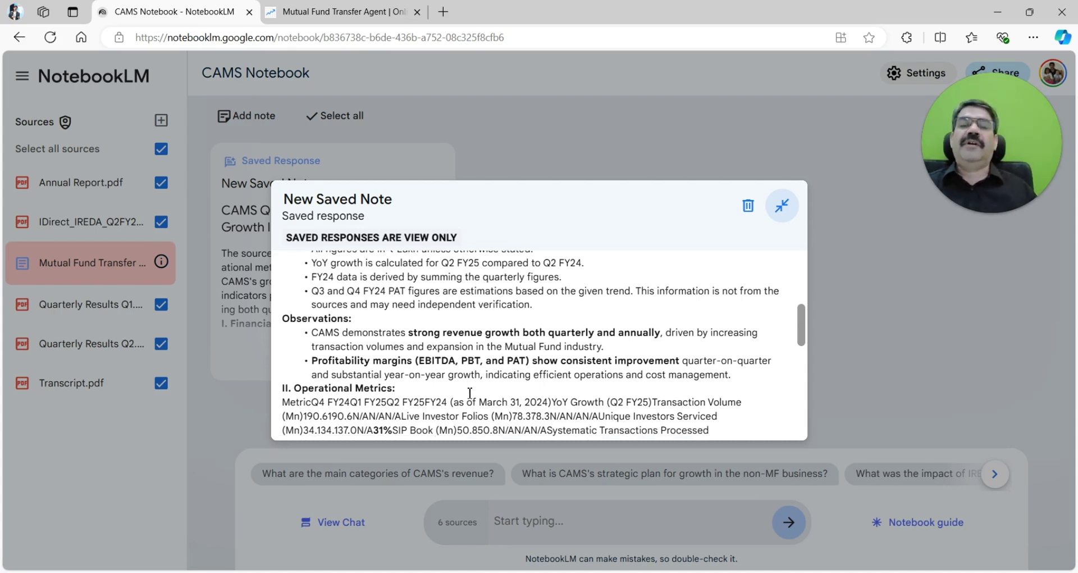
{"action": "scroll", "coordinate": [470, 393], "scroll_direction": "down", "scroll_amount": 2}
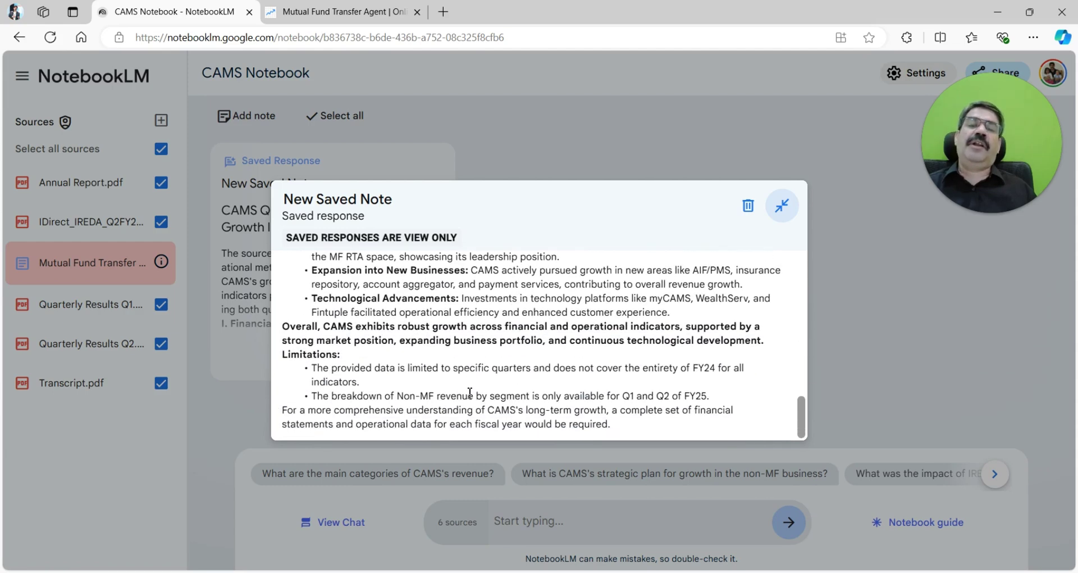